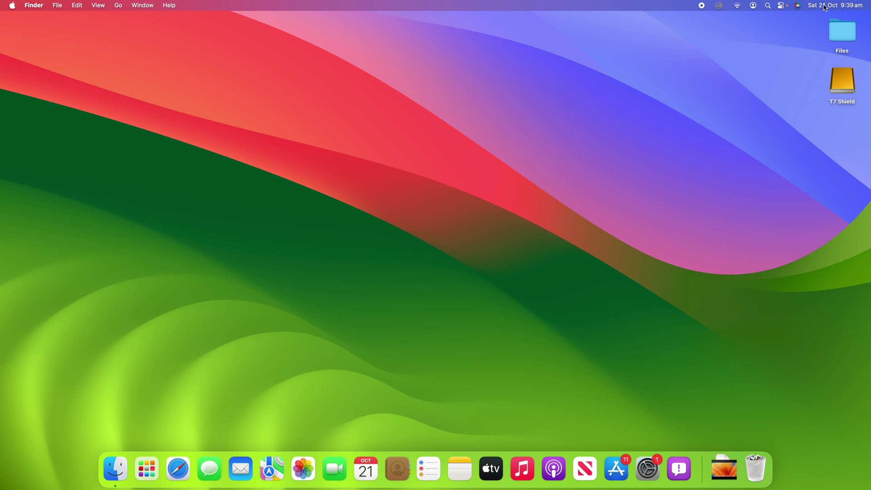
- Open the widget gallery from Notification Centre
click(826, 6)
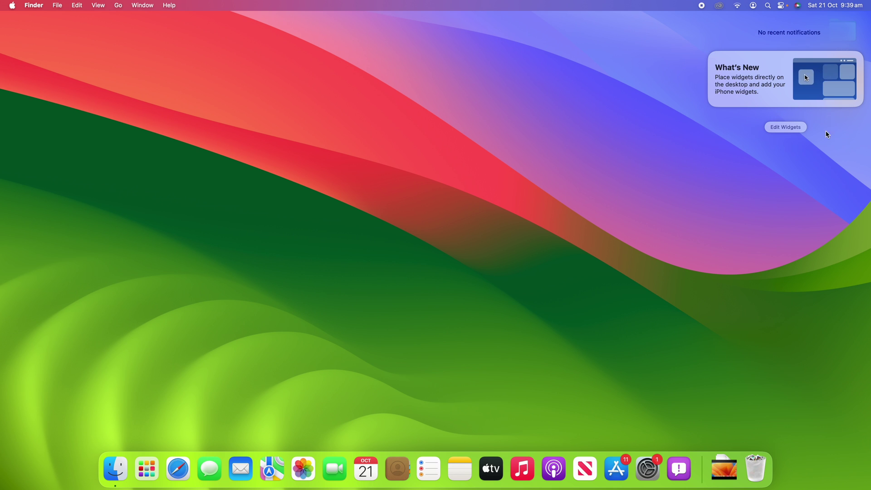
mouse_move(796, 66)
click(840, 5)
click(840, 5)
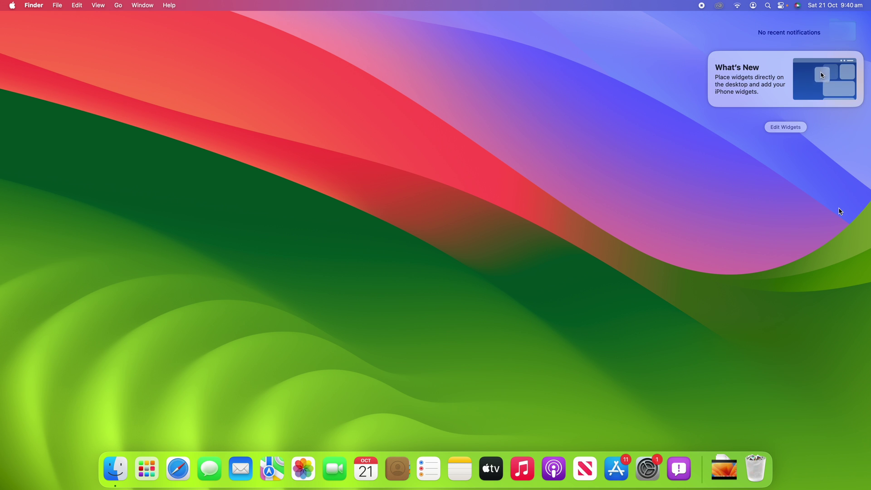
mouse_move(726, 69)
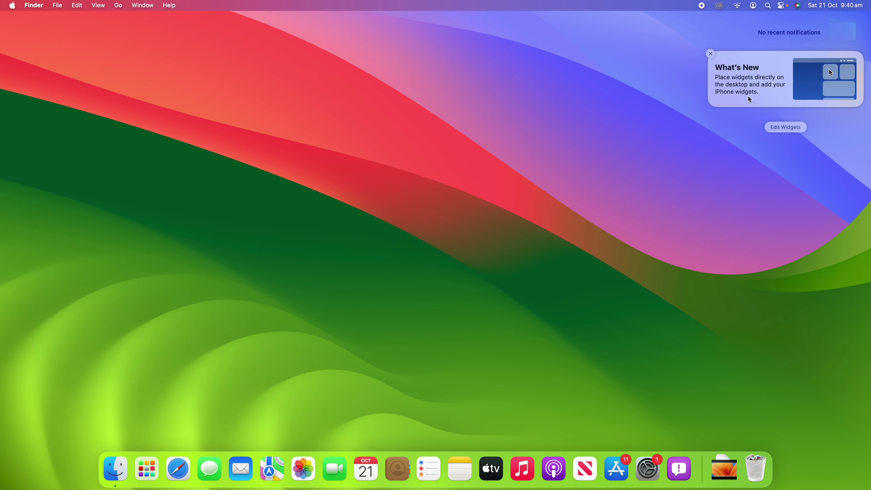
click(783, 129)
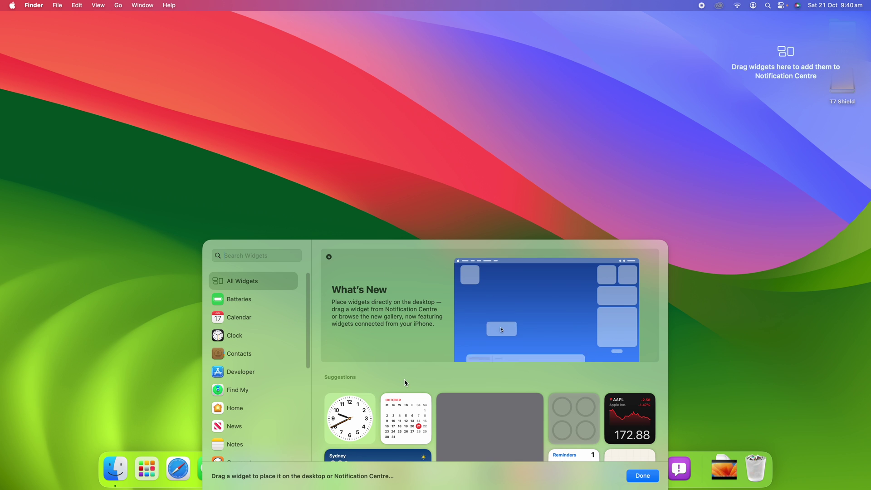
- Browse the widget gallery, including the Batteries, Calendar, Clock, Contacts and Developer categories, and return to all widgets
scroll(405, 380, down, 3)
scroll(405, 378, down, 5)
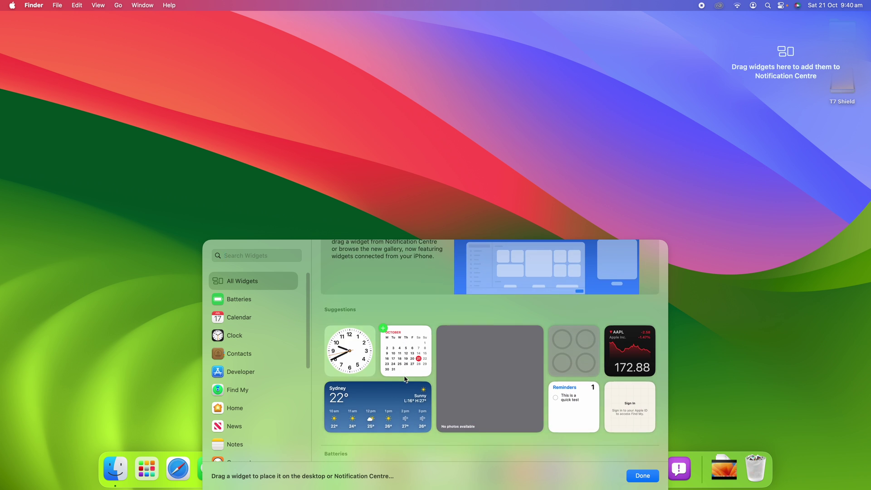
scroll(405, 379, down, 10)
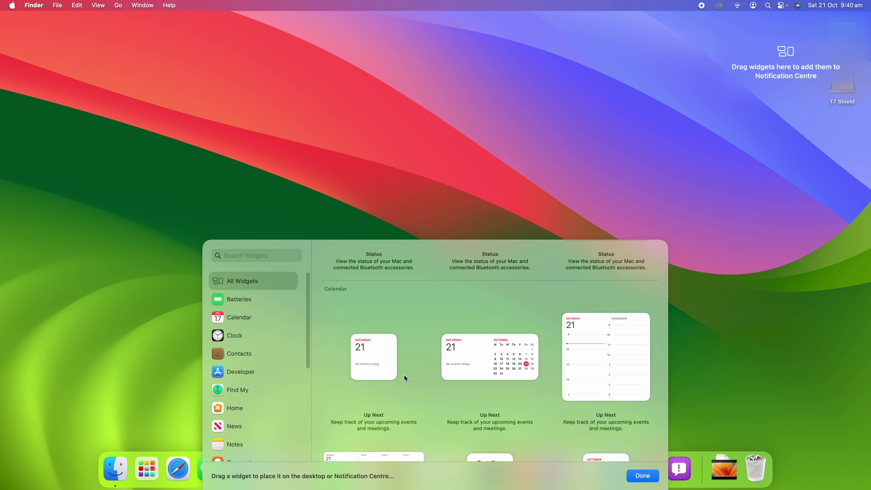
scroll(409, 370, up, 10)
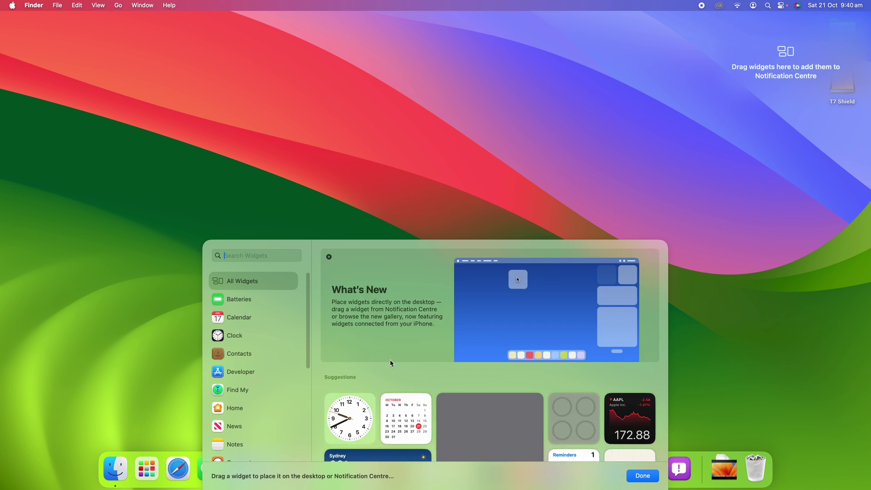
click(269, 301)
click(262, 318)
click(261, 337)
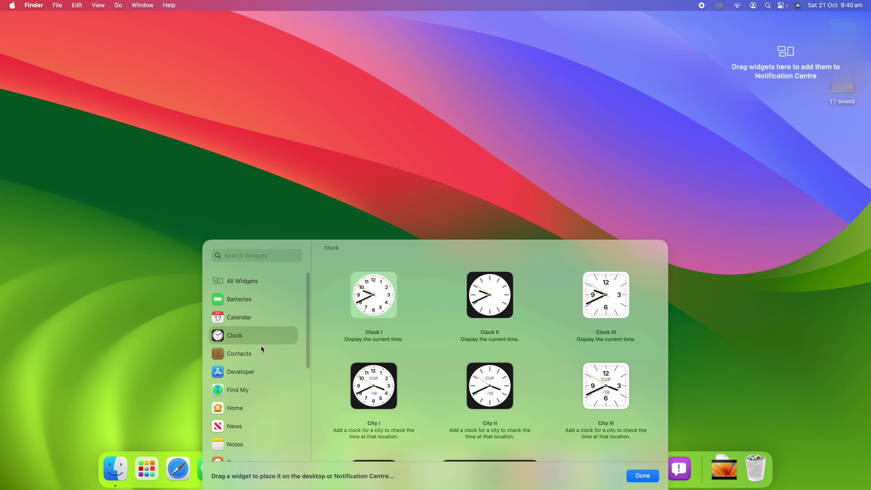
click(259, 354)
click(257, 370)
click(257, 284)
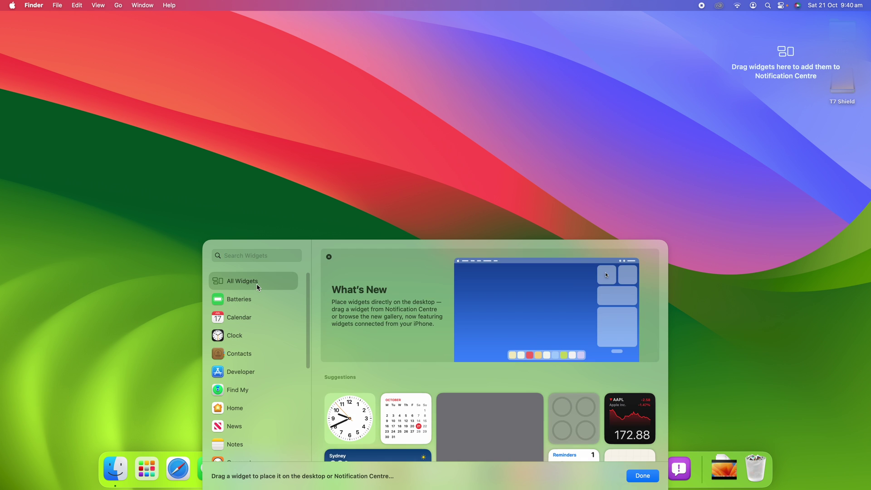
- Add the suggested medium Weather Forecast widget for Sydney to Notification Centre and leave widget editing
scroll(531, 403, down, 2)
scroll(531, 403, down, 3)
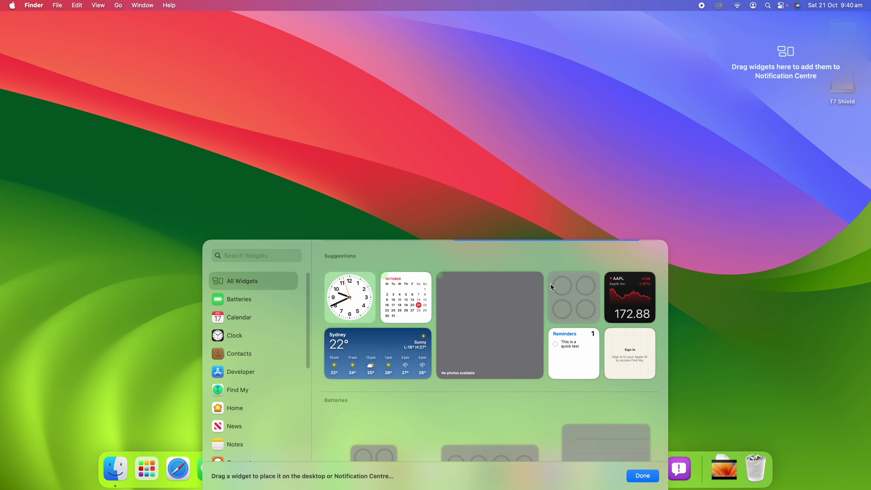
mouse_move(392, 354)
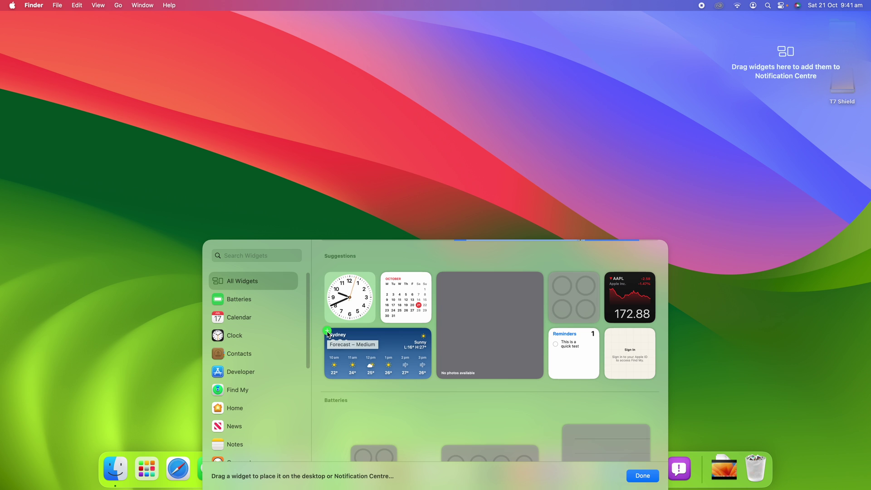
click(327, 332)
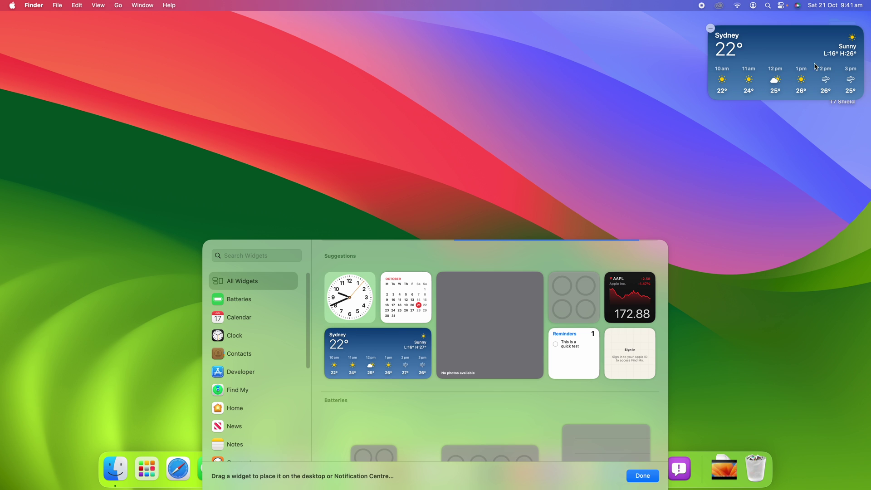
click(846, 6)
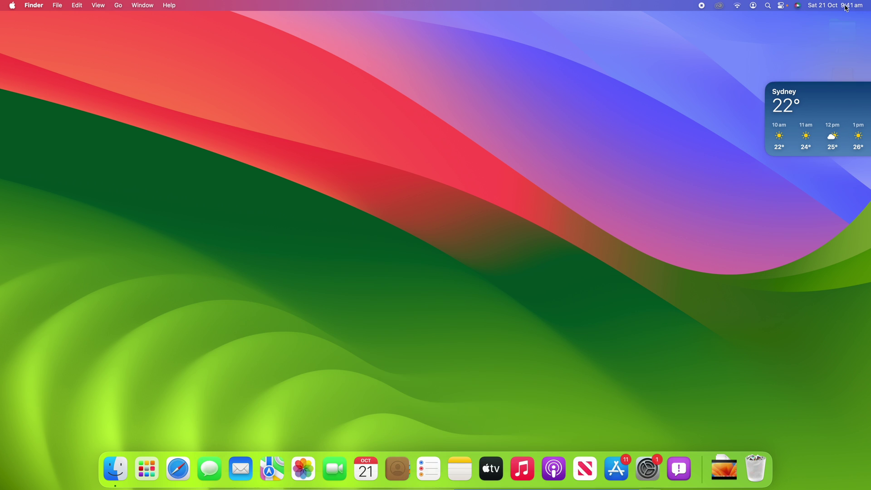
click(847, 6)
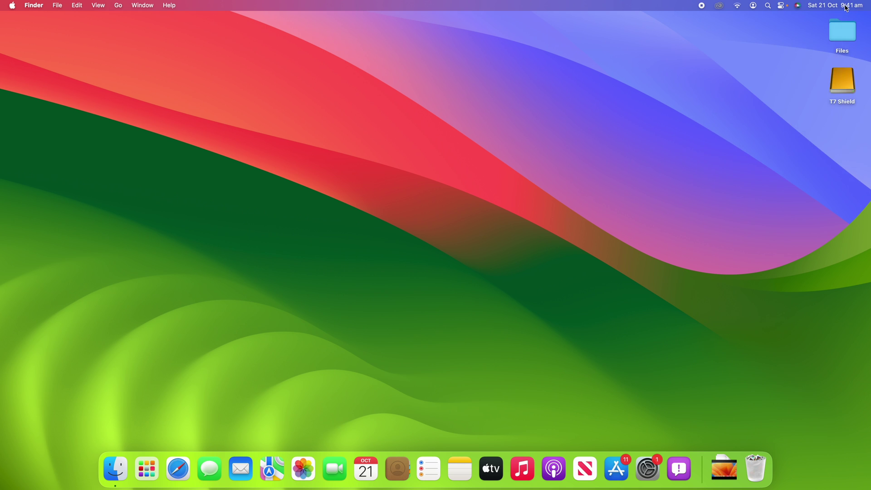
- Move the Sydney weather widget out of Notification Centre to the upper-left corner of the desktop
click(846, 7)
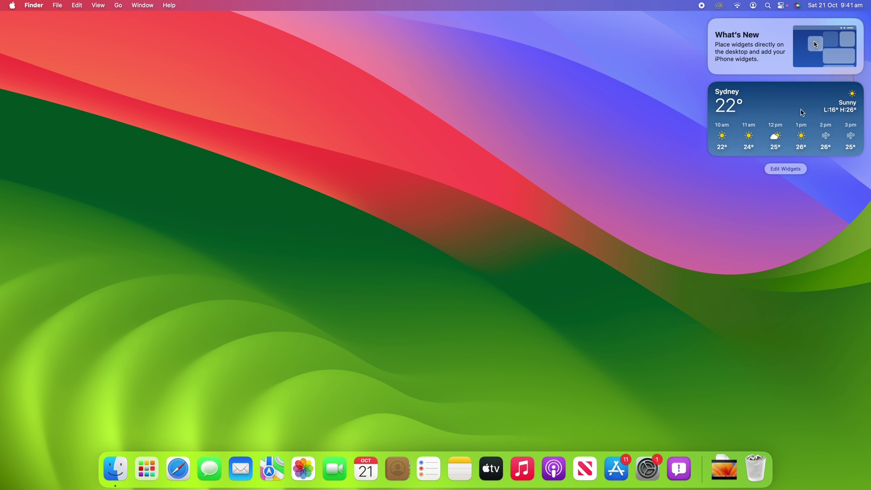
drag(803, 113, 132, 43)
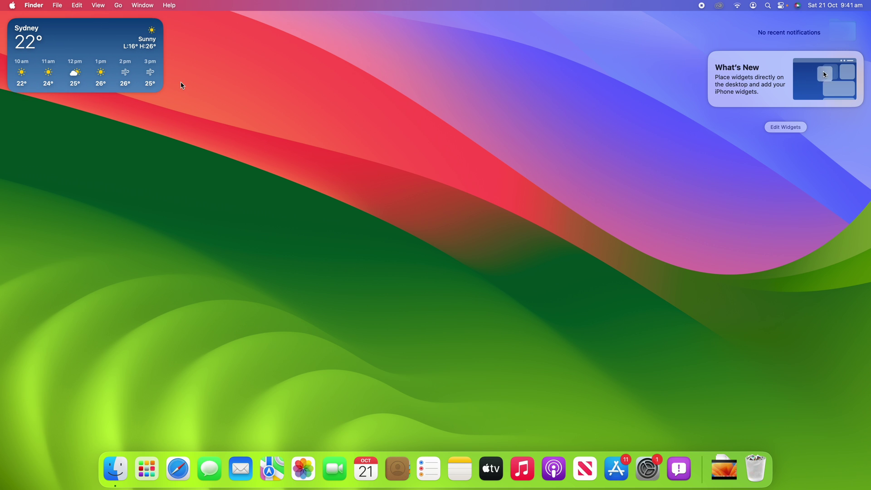
click(237, 107)
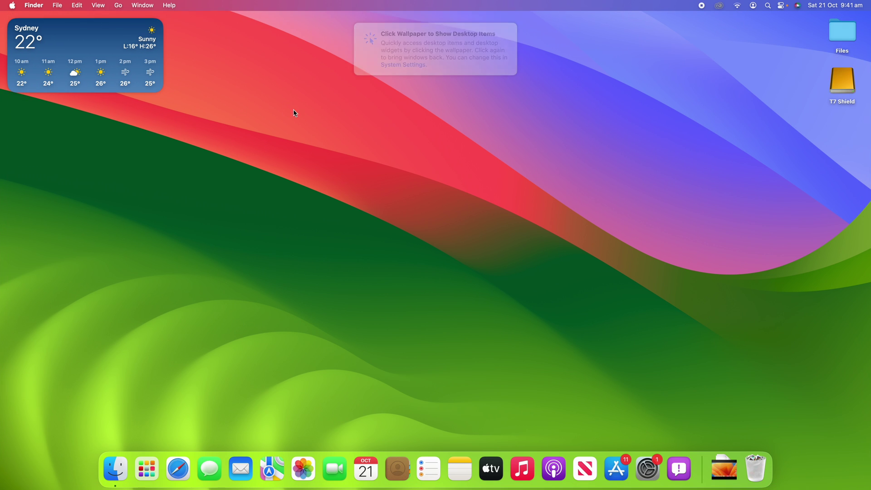
- Reopen the widget gallery and look through the suggested widgets and the list of app categories
click(844, 7)
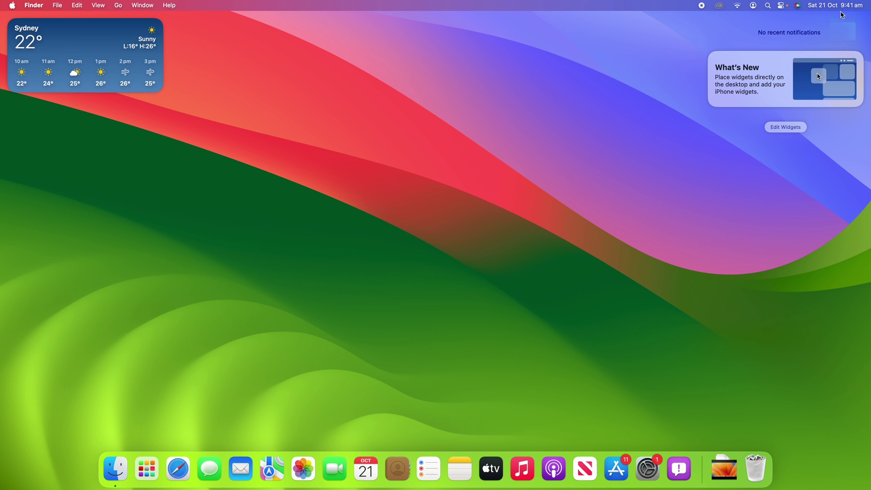
click(778, 129)
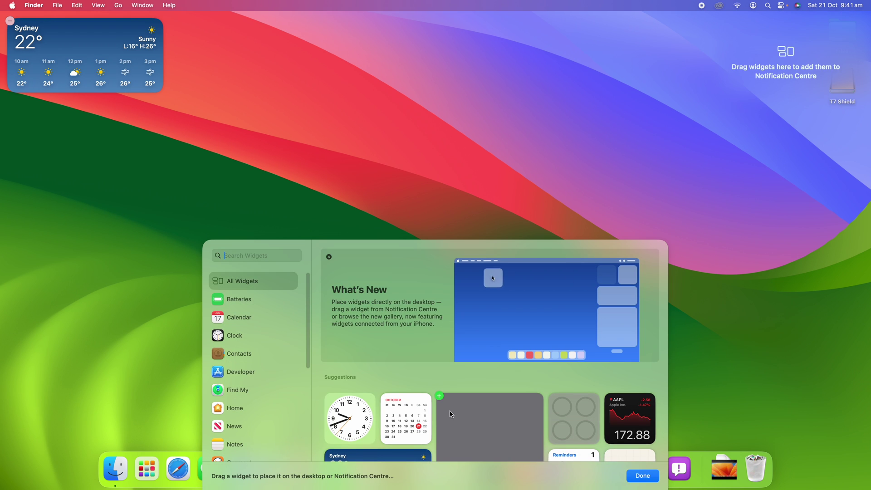
scroll(452, 414, down, 3)
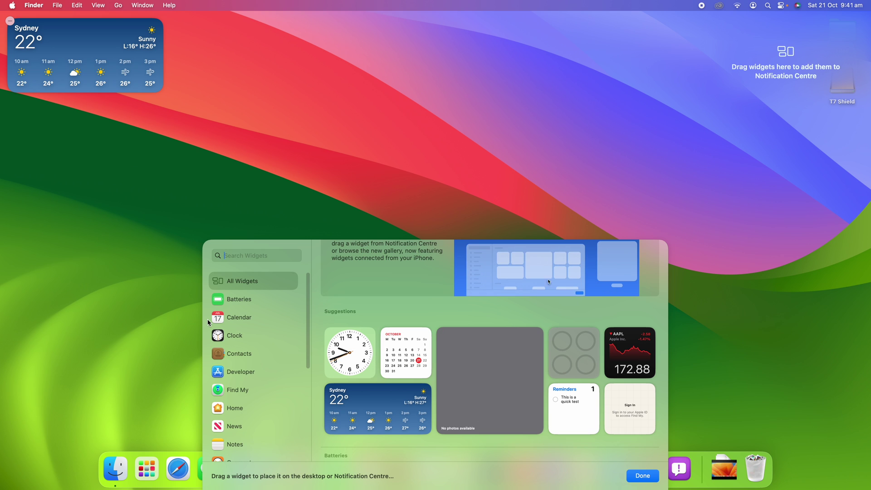
mouse_move(349, 335)
scroll(349, 337, down, 1)
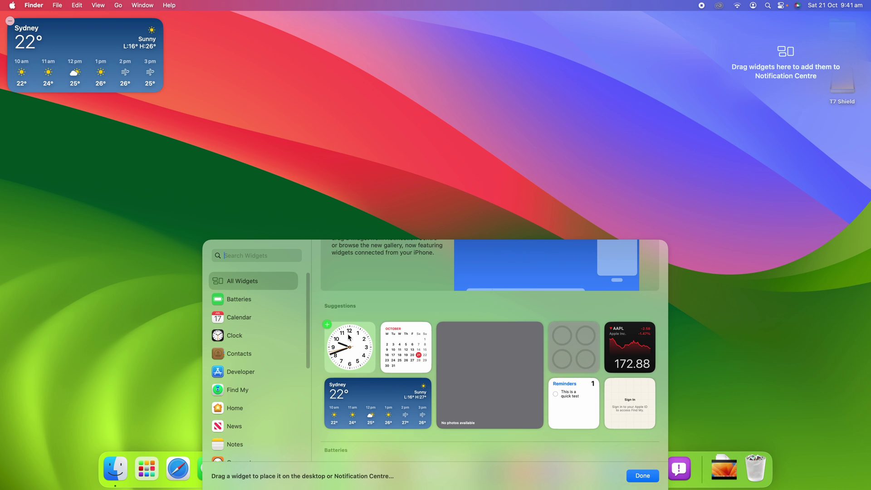
scroll(350, 336, down, 1)
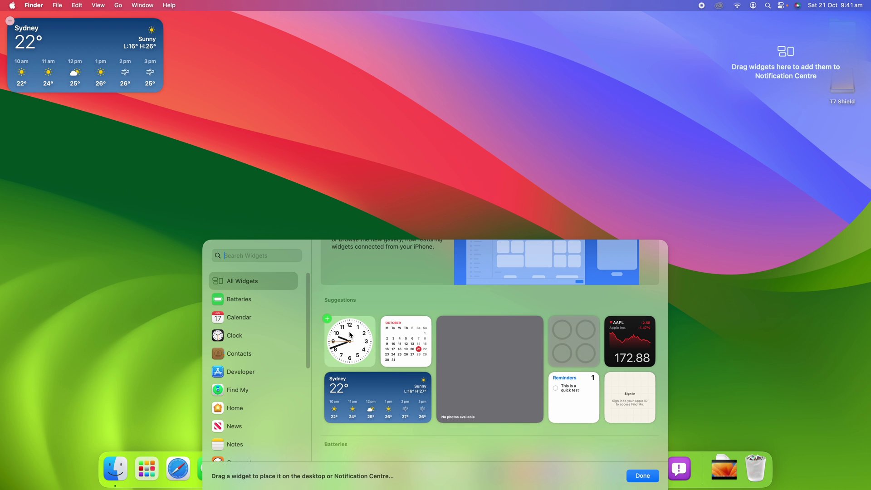
scroll(372, 285, down, 10)
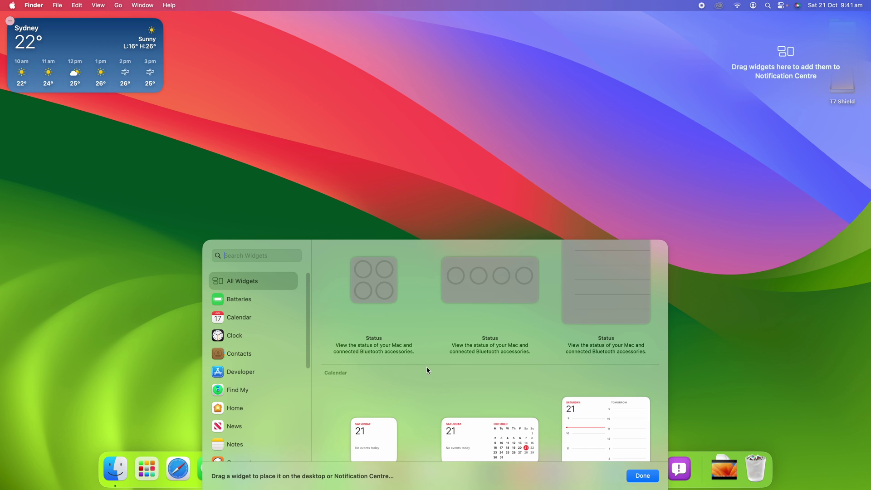
scroll(276, 357, down, 8)
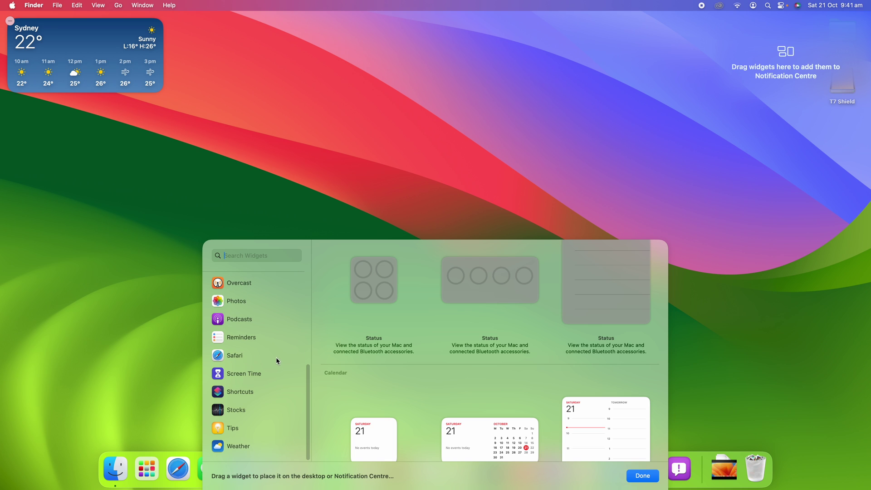
scroll(260, 350, up, 3)
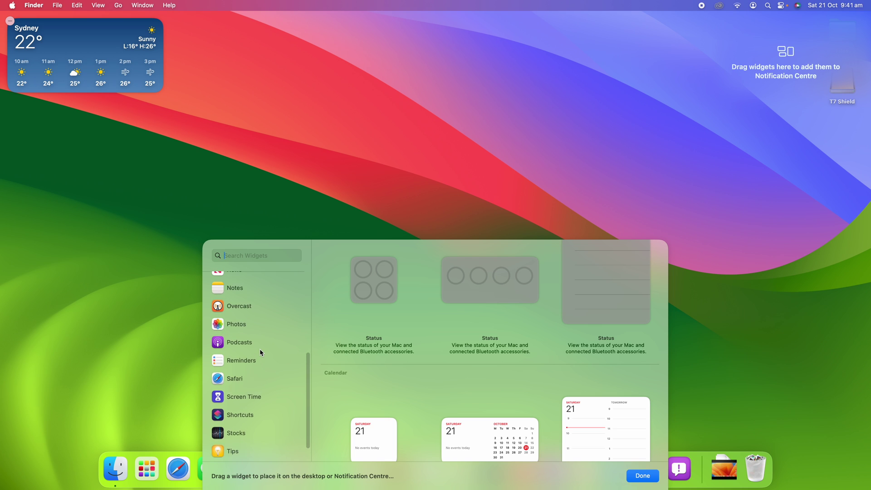
scroll(260, 338, up, 6)
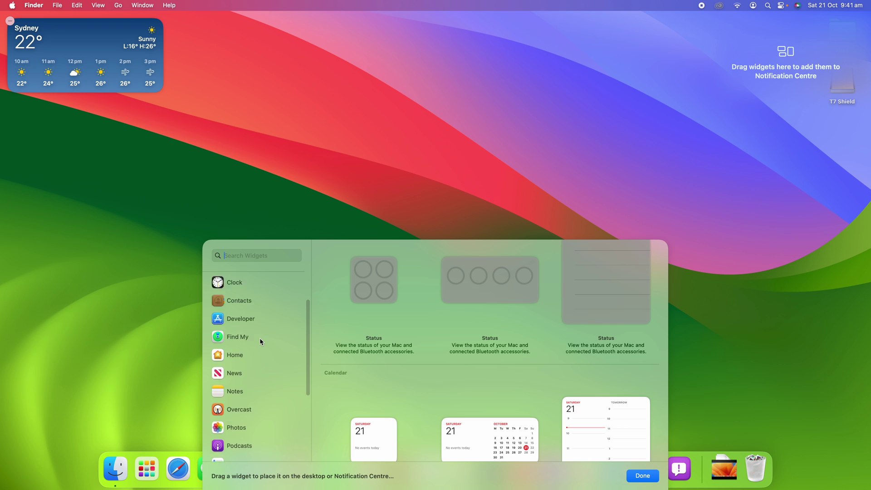
- Place the large four-contact Contacts widget on the desktop directly below the weather widget
click(252, 336)
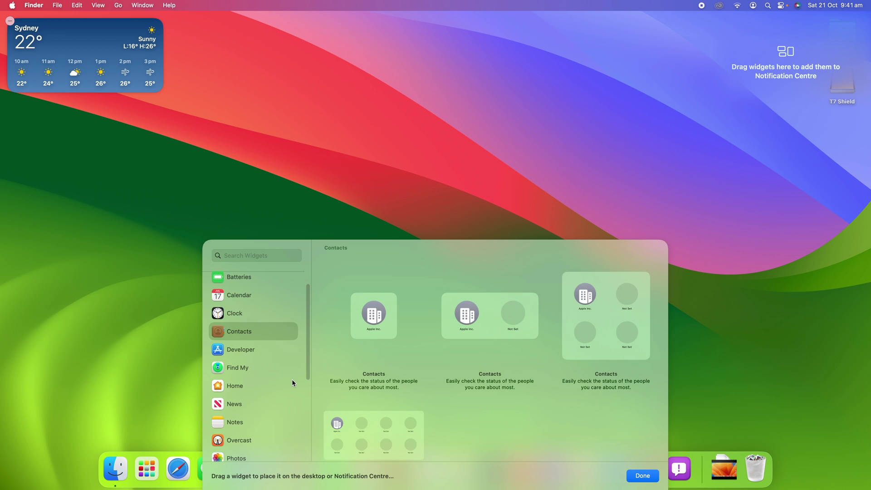
mouse_move(622, 395)
mouse_move(612, 336)
drag(613, 341, 98, 204)
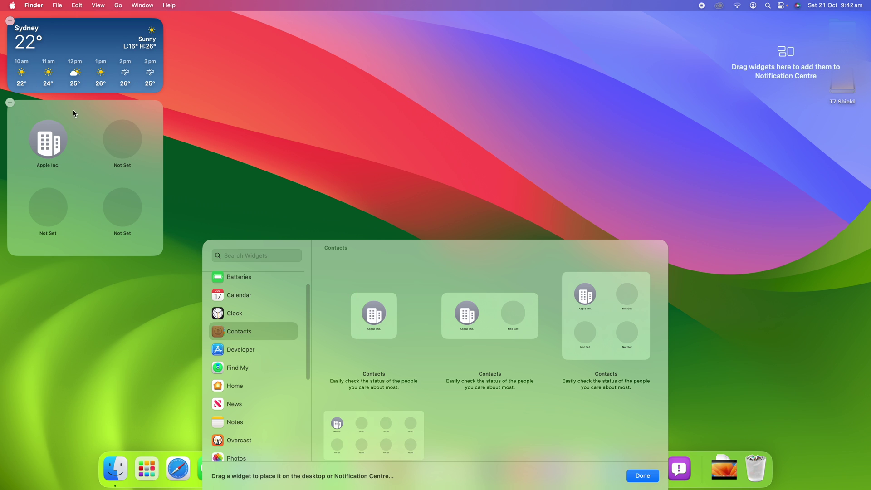
- Place the Clock I widget on the desktop directly to the right of the weather widget
click(255, 354)
scroll(255, 352, down, 2)
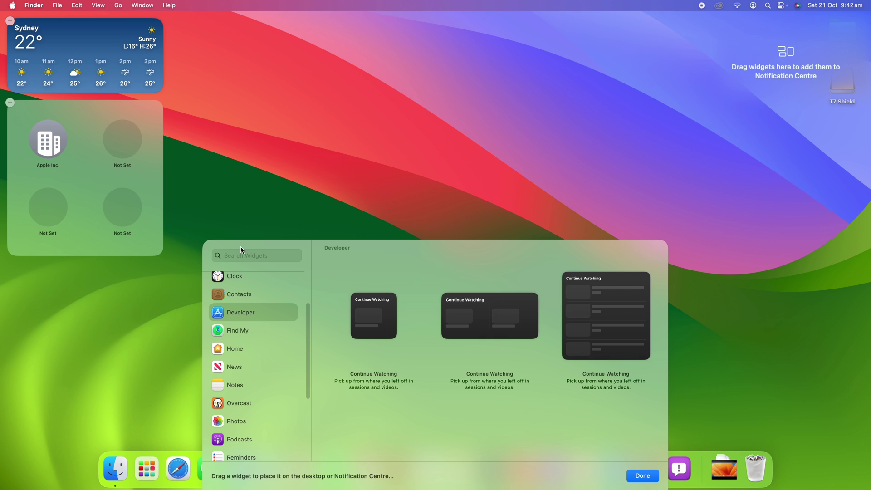
click(251, 282)
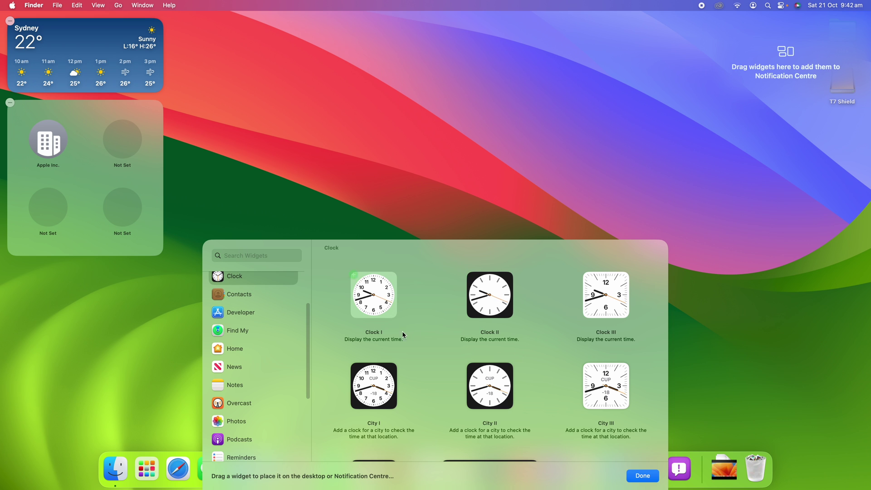
drag(385, 303, 232, 69)
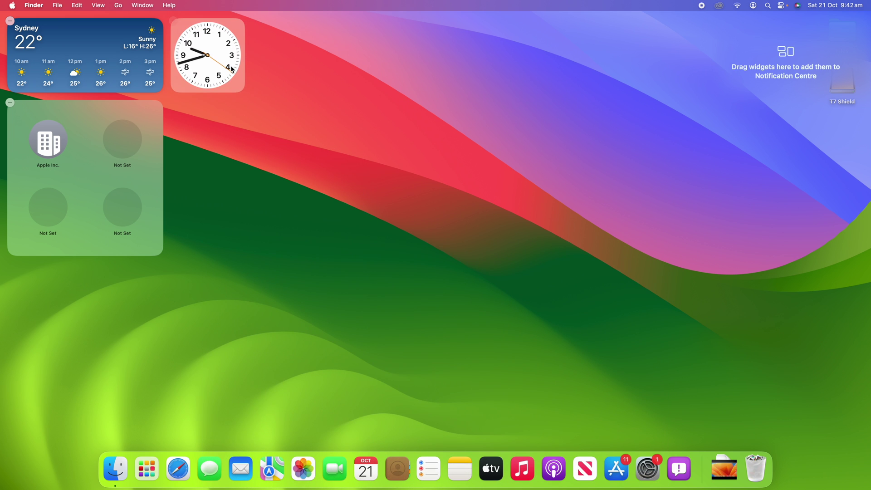
- Place the small Stocks Watchlist widget on the desktop directly below the clock widget
scroll(284, 423, down, 5)
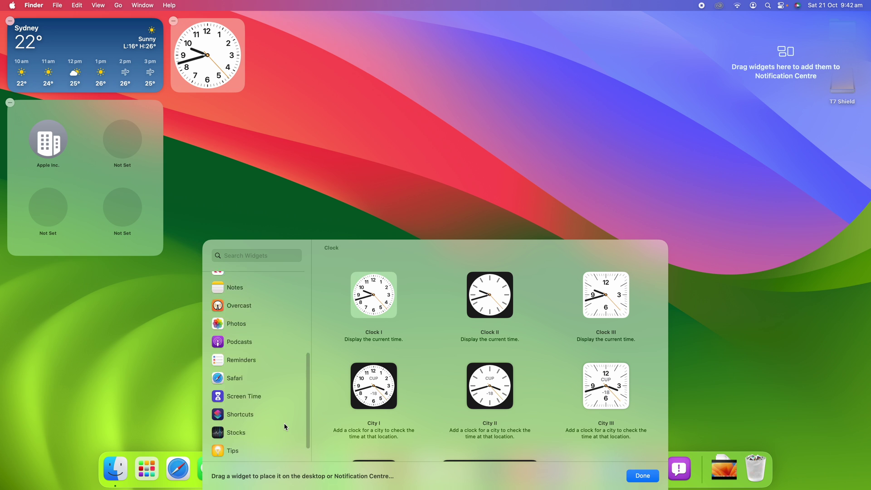
click(265, 430)
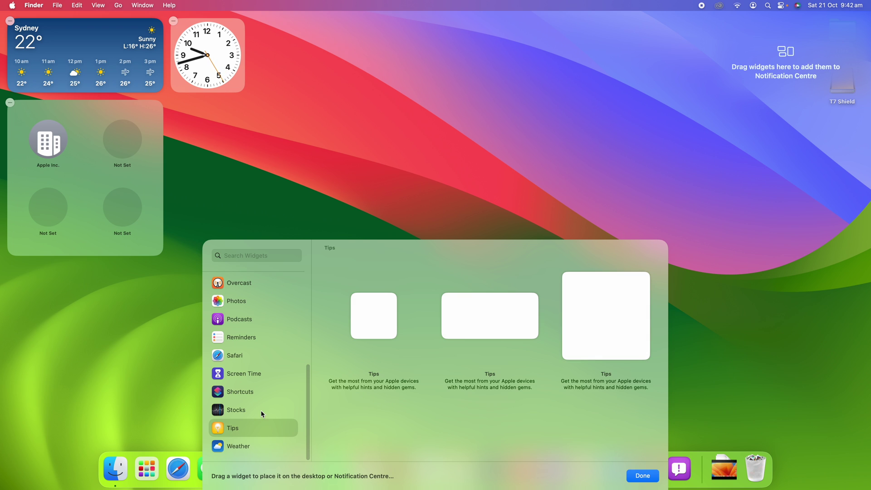
click(261, 412)
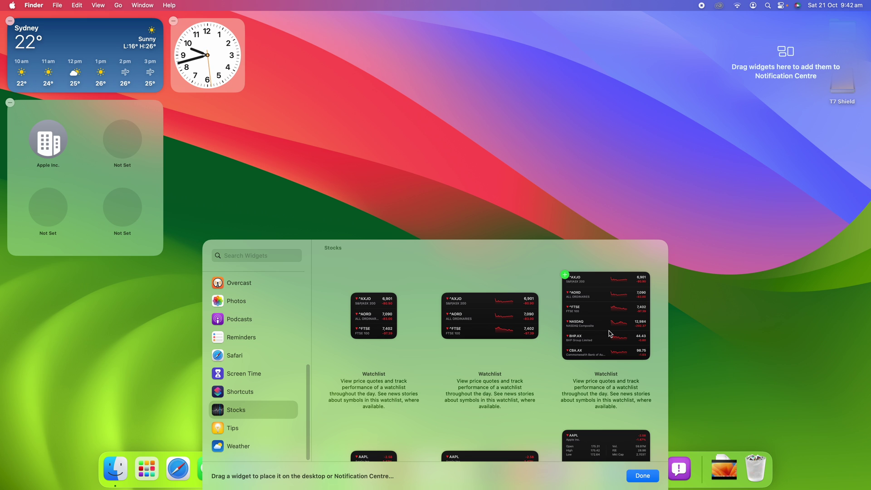
drag(609, 334, 223, 144)
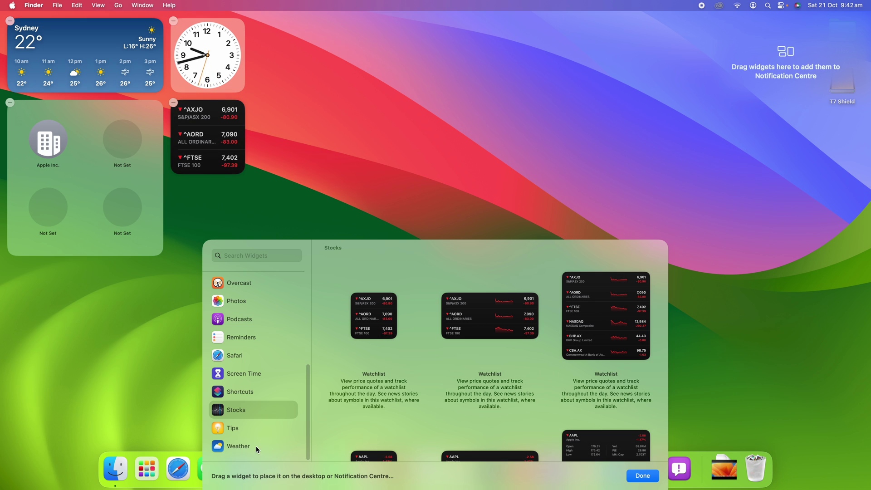
- Place the small Podcasts Up Next widget on the desktop directly below the stocks widget and close the widget gallery
click(258, 337)
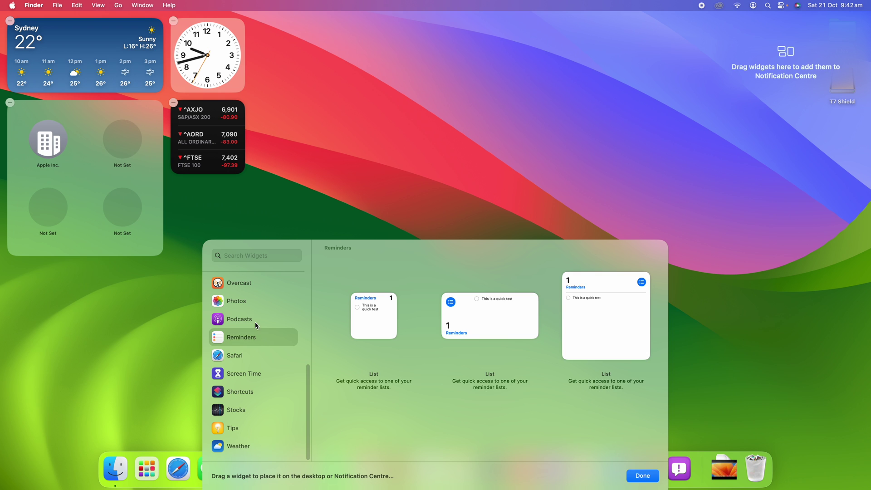
click(256, 322)
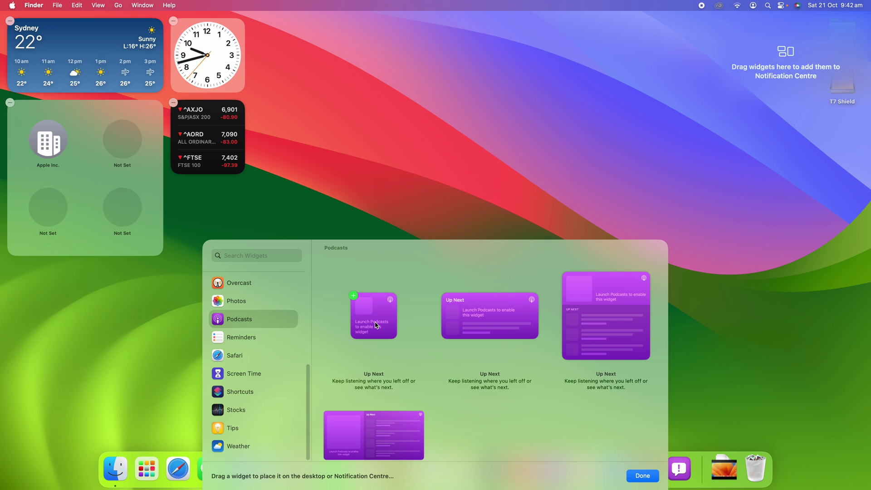
drag(370, 314, 225, 228)
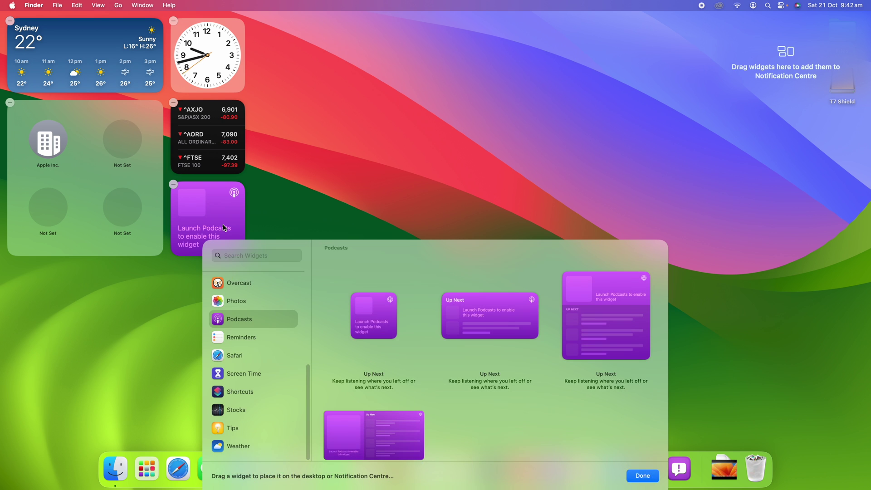
click(645, 476)
click(504, 146)
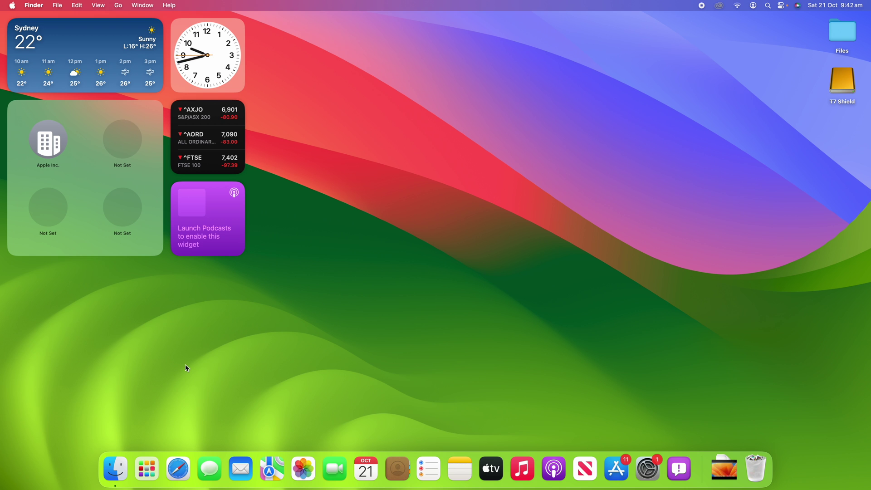
- Switch to Safari, move its window aside to view the desktop widgets beside it, and minimise the window
click(187, 467)
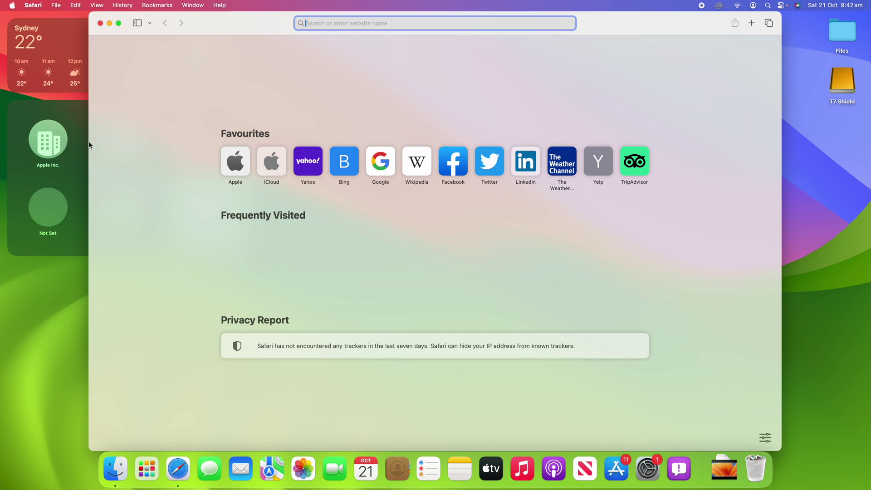
drag(213, 23, 429, 15)
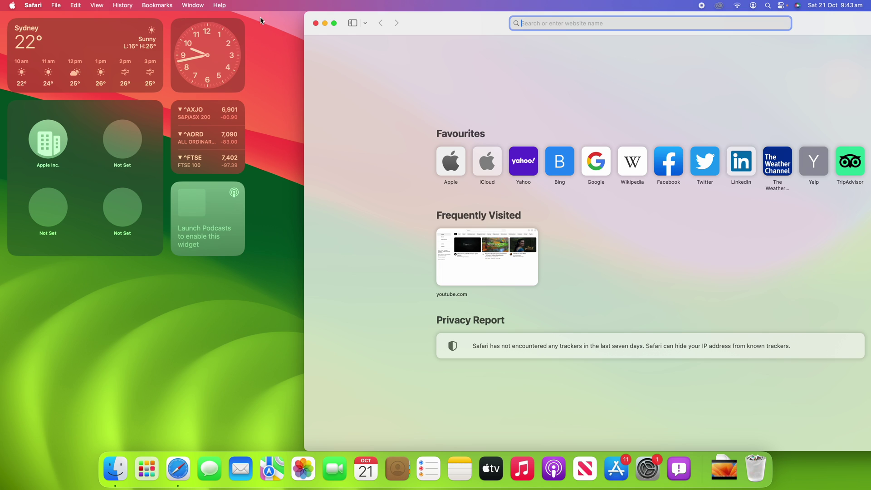
click(326, 24)
click(327, 131)
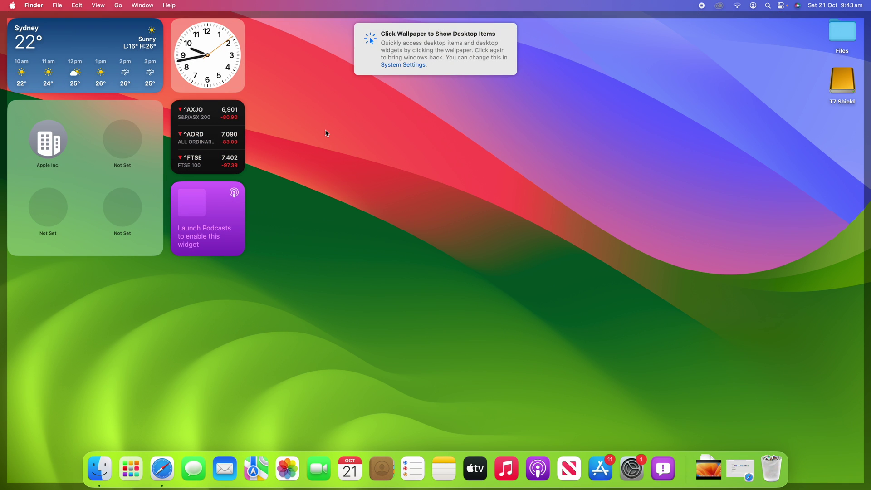
- Restore the minimised Safari window, move it back over the widgets and quit Safari
click(740, 470)
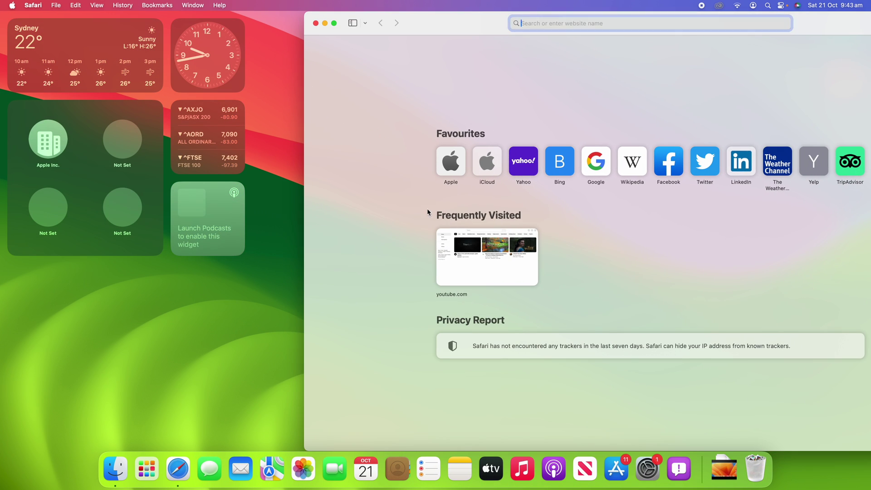
click(427, 214)
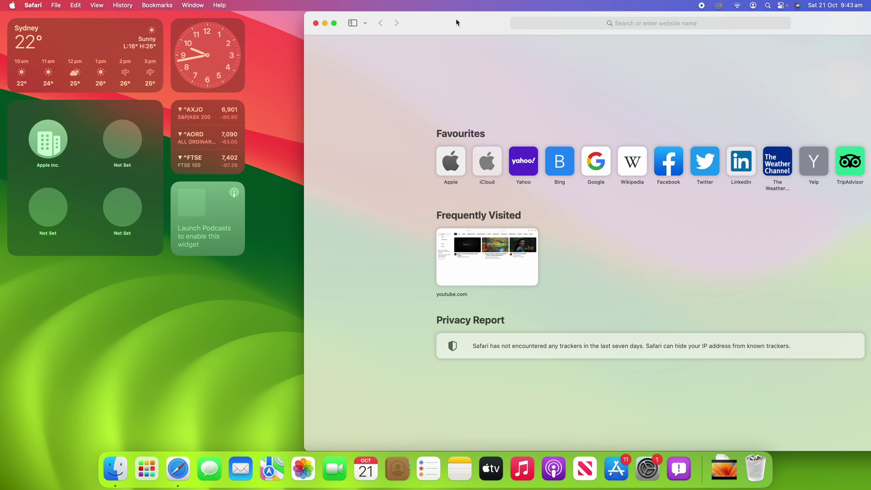
drag(457, 22, 244, 23)
key(super+h)
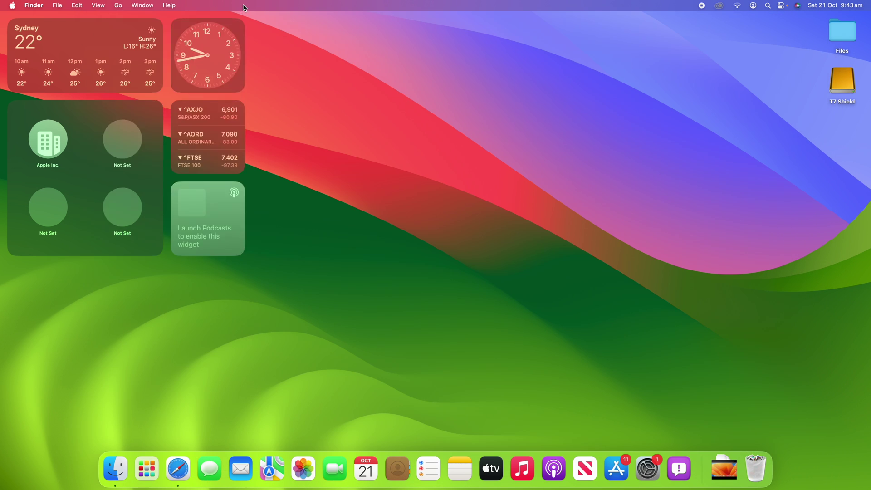
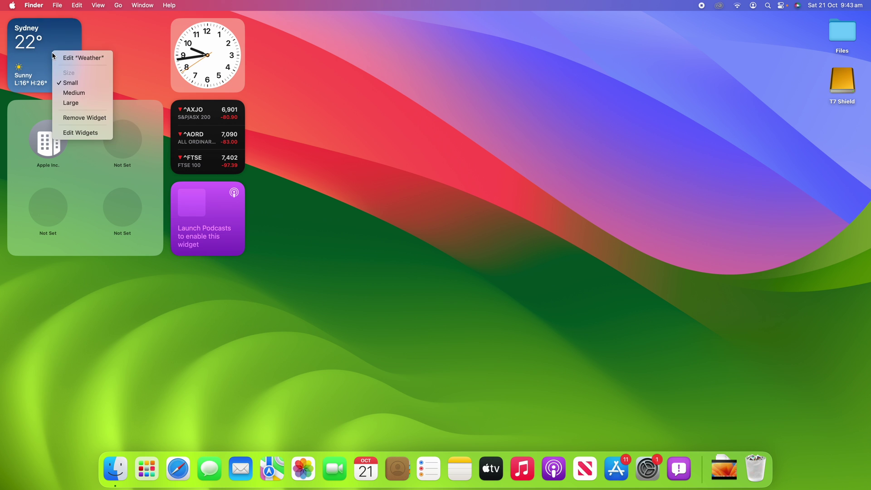
- Set the weather widget's size to Large and the Contacts widget's to Medium, with Contacts directly below the weather widget
click(67, 91)
right_click(125, 75)
click(131, 122)
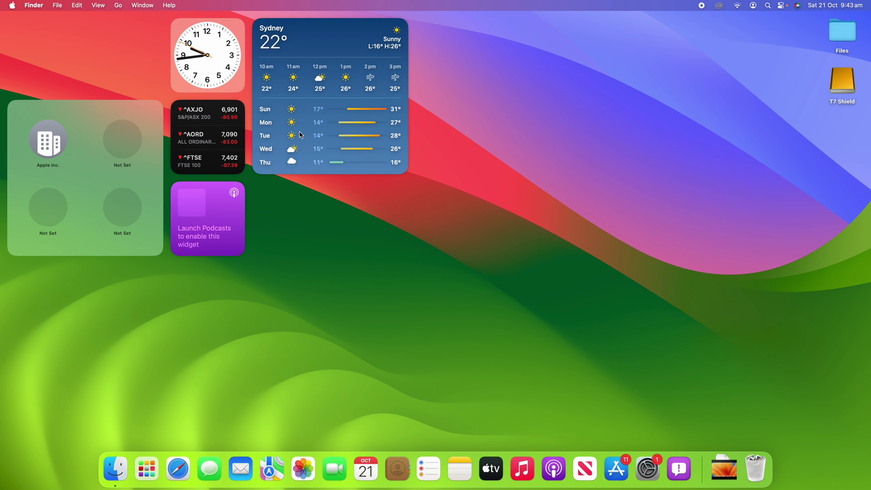
drag(156, 173, 161, 257)
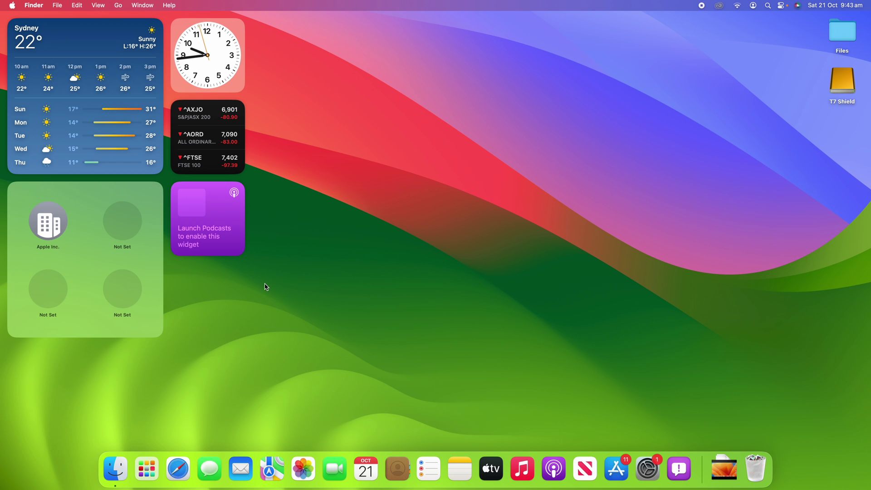
right_click(152, 271)
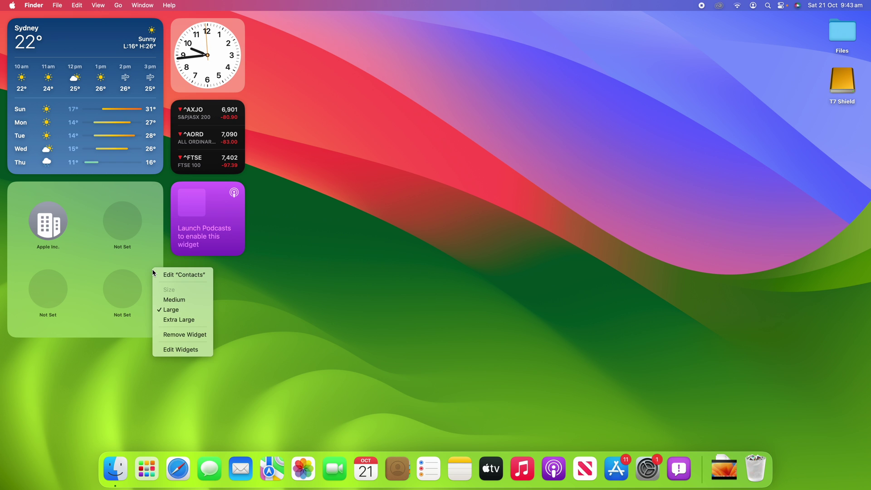
click(162, 300)
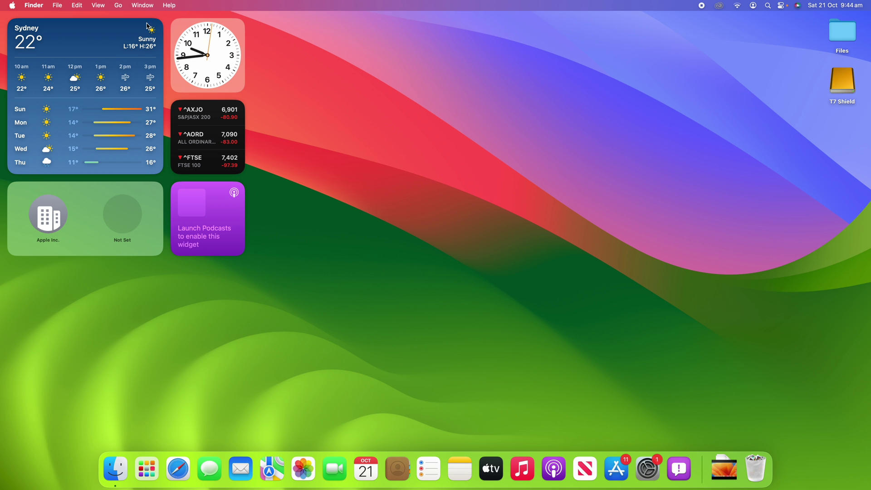
- Reopen Safari, move its window off the widgets to check how they look behind an active app, and quit Safari
click(178, 467)
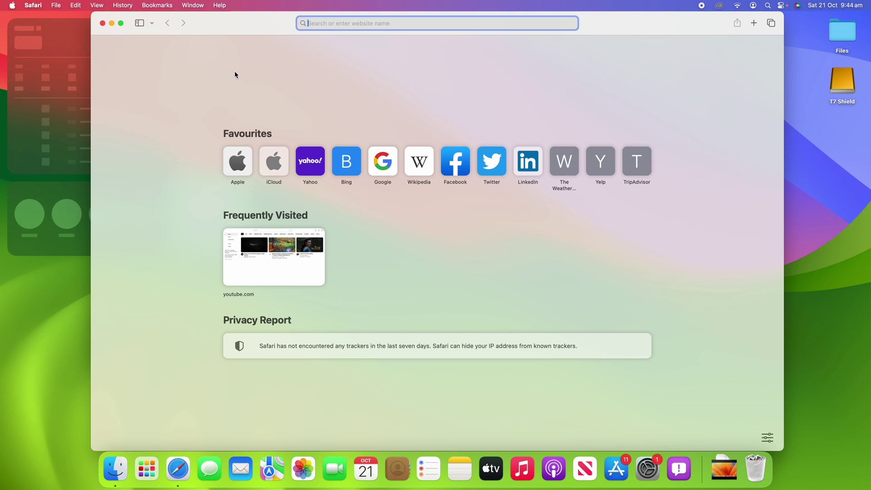
drag(225, 32, 416, 28)
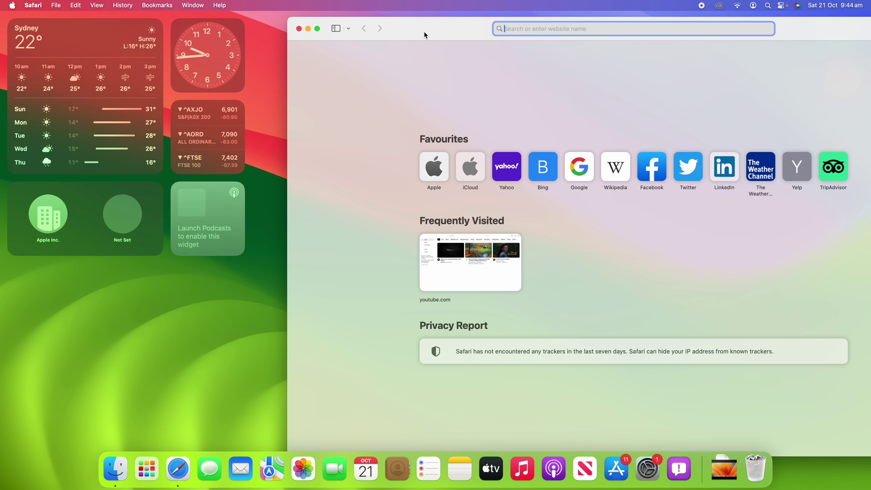
drag(425, 35, 222, 12)
key(super+q)
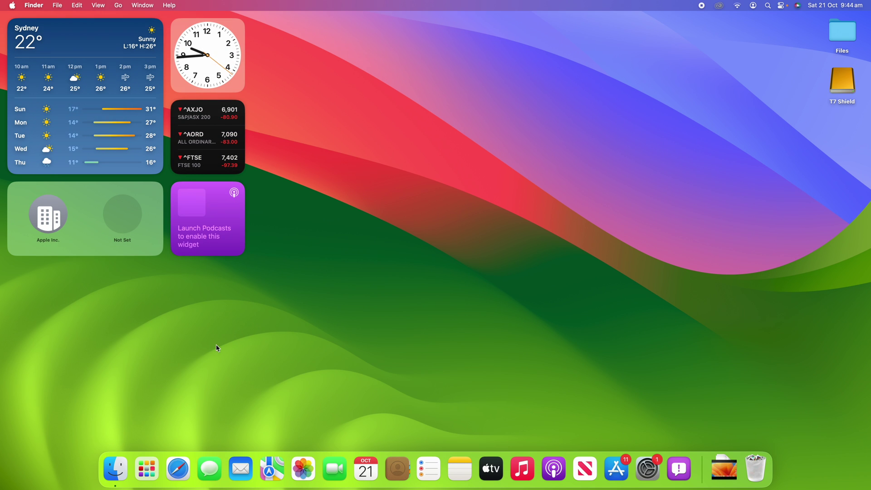
- Open Safari beside the widgets and use the wallpaper to reveal the desktop and bring the window back several times
click(177, 469)
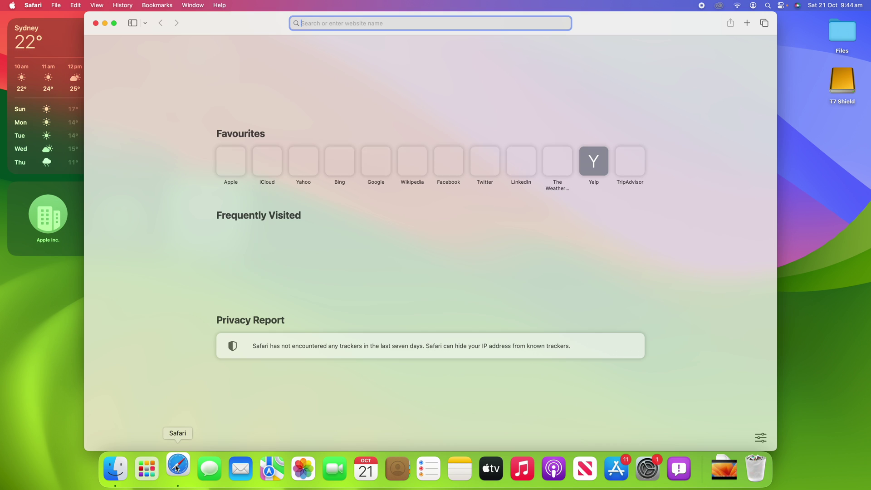
drag(263, 25, 443, 15)
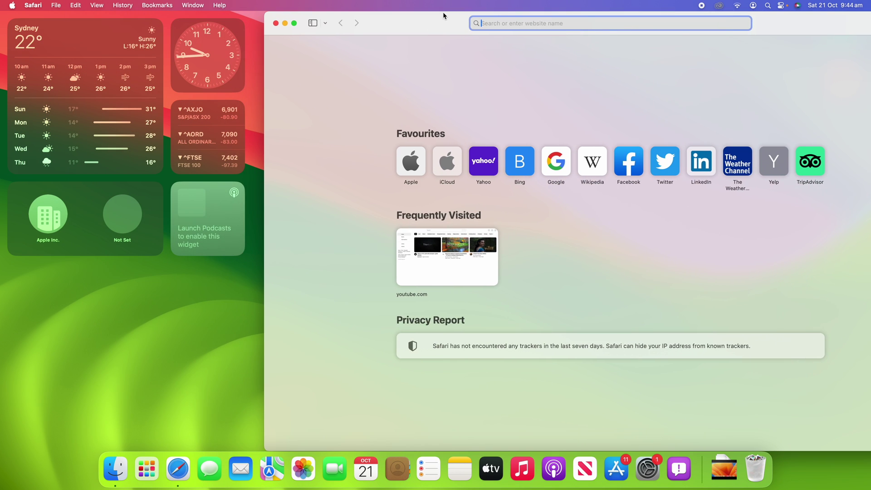
click(167, 332)
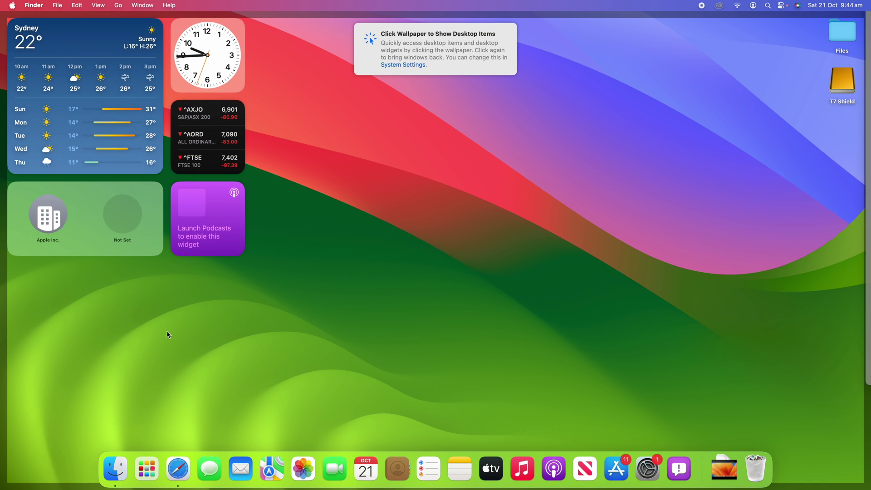
mouse_move(389, 40)
click(190, 299)
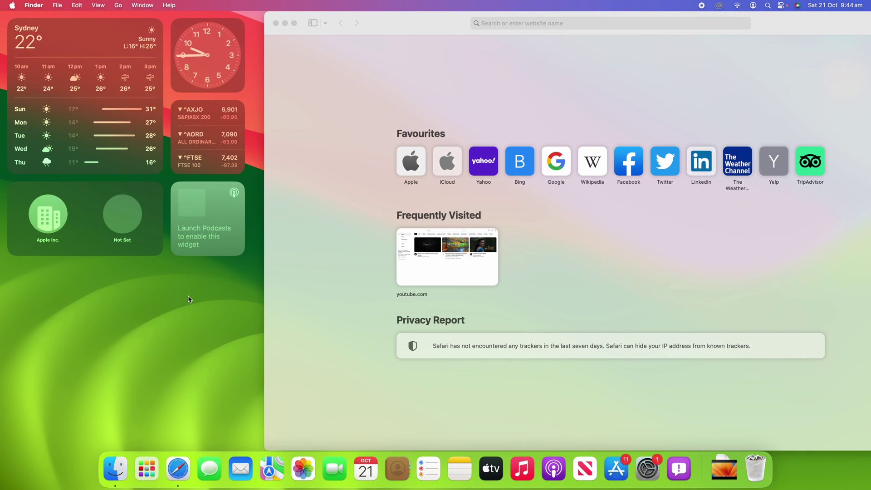
click(190, 299)
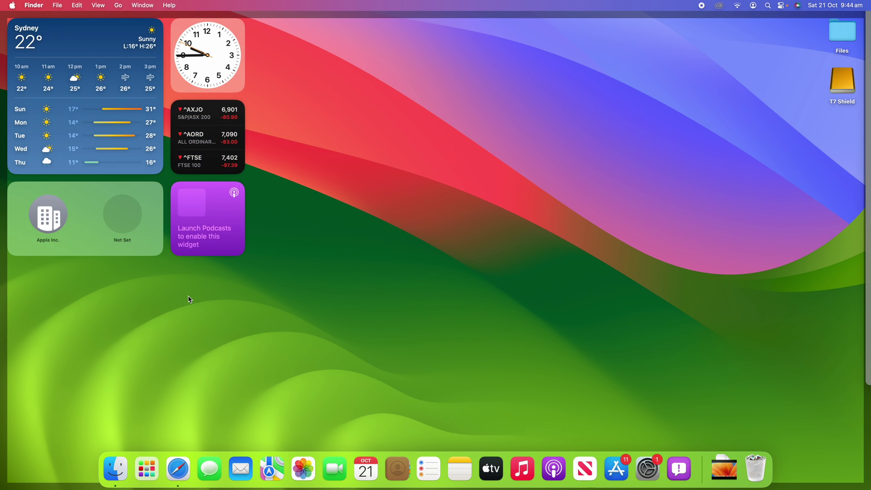
click(190, 299)
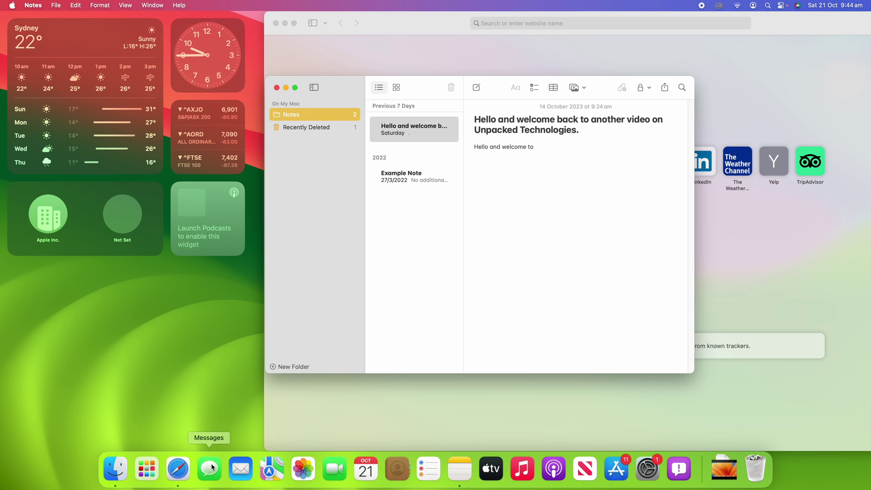
- Open a Finder window alongside Notes and Safari, and toggle repeatedly between the bare desktop and all open windows
click(115, 469)
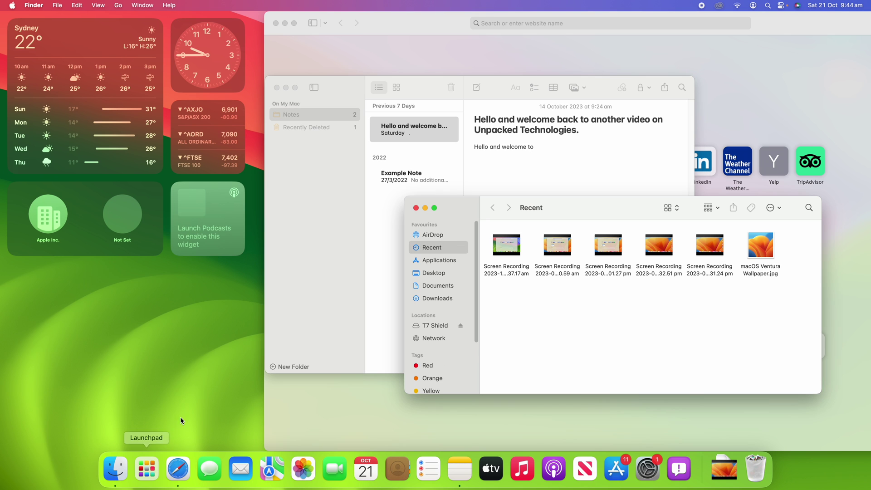
click(223, 359)
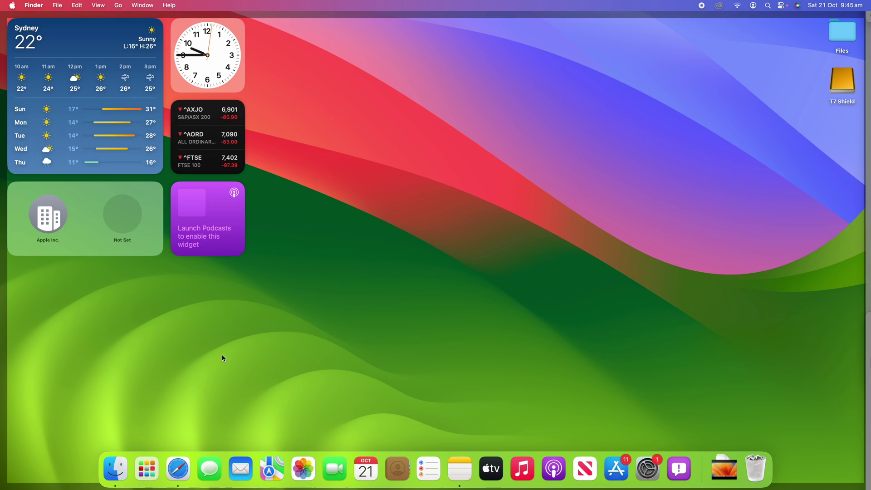
click(223, 359)
click(223, 359)
click(222, 357)
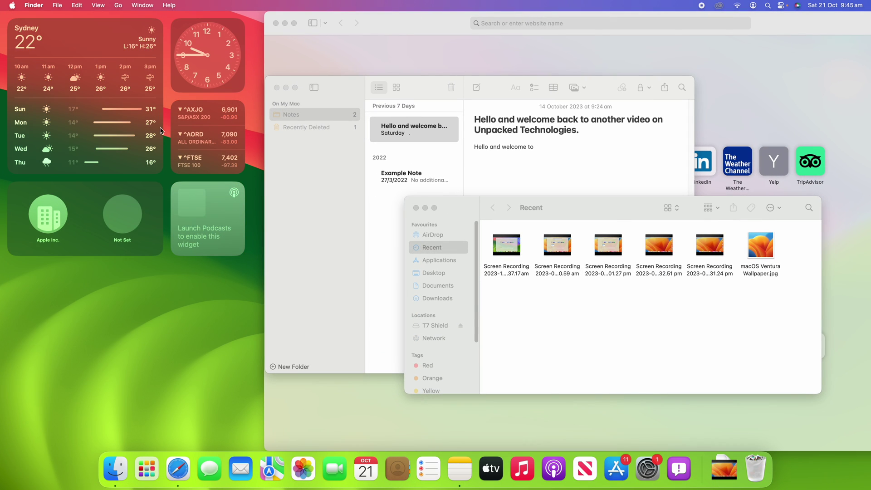
click(148, 317)
click(166, 317)
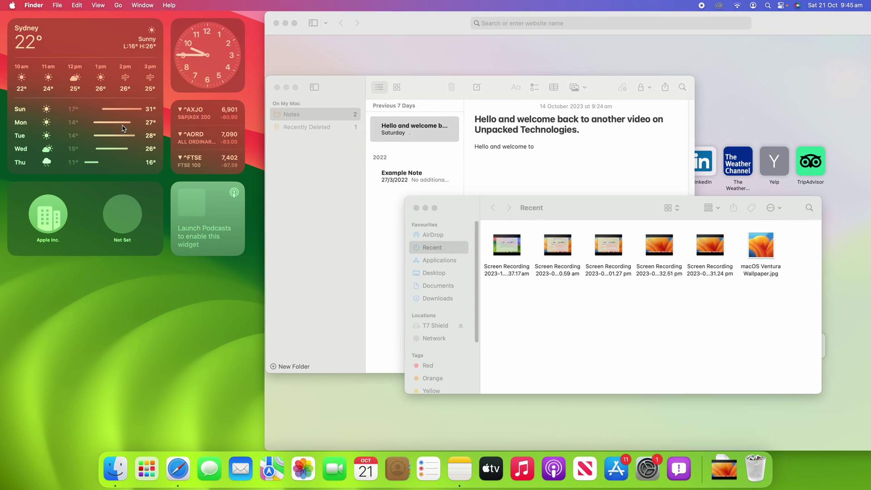
- Open the Weather app from its desktop widget, deny it access to the current location and quit it
click(123, 128)
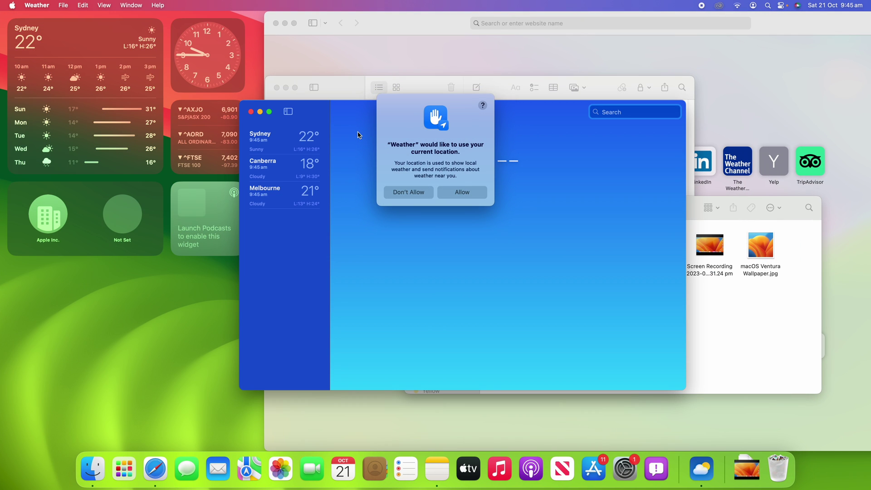
click(418, 196)
key(super+q)
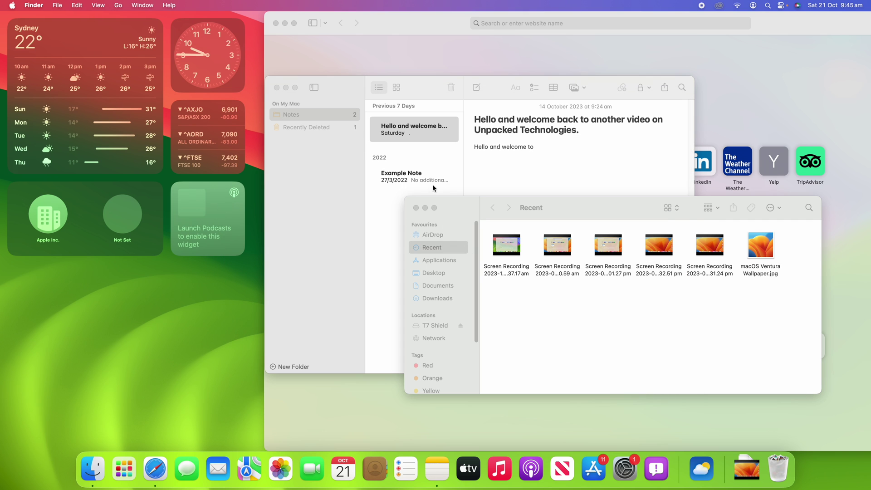
- Close the Finder window and quit Notes and Safari to clear the desktop
click(416, 208)
click(335, 96)
key(super+q)
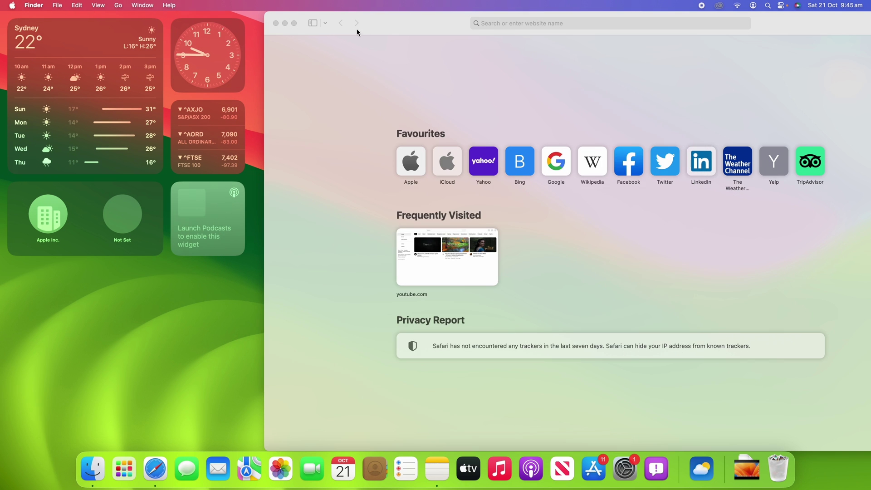
double_click(338, 30)
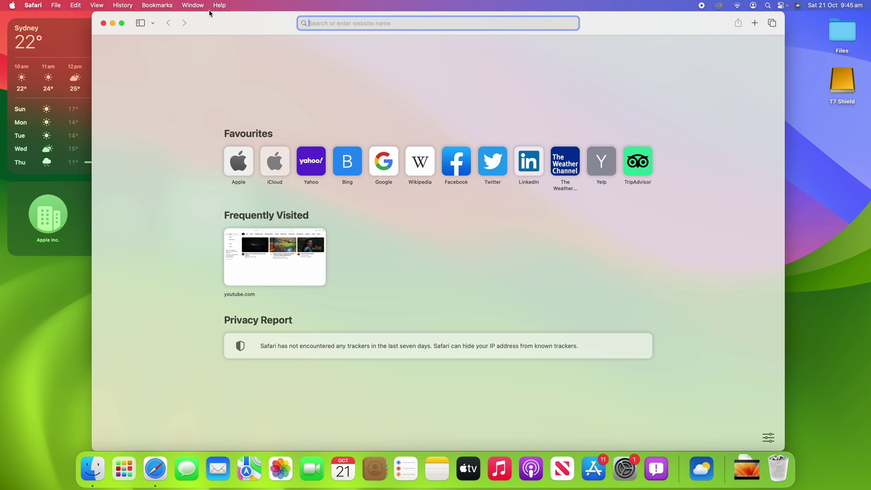
key(super+q)
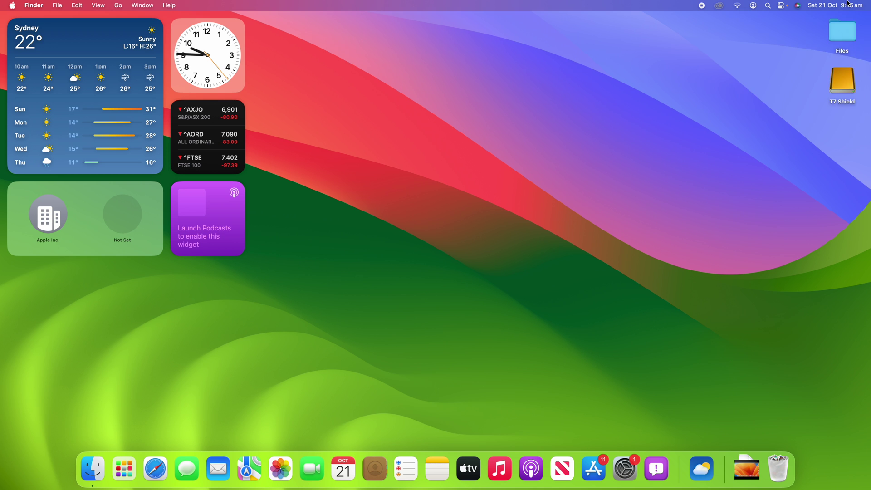
- Add the medium Sydney hourly Weather widget from the gallery's suggestions to Notification Centre
click(783, 128)
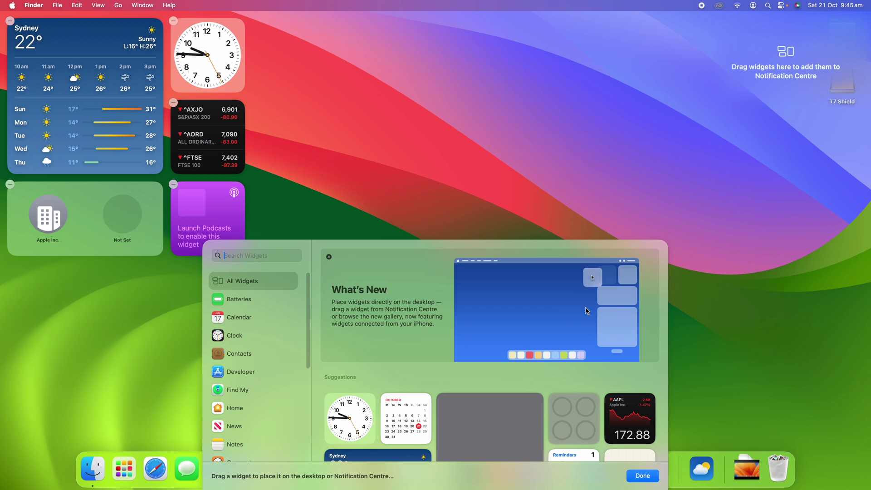
scroll(481, 433, down, 2)
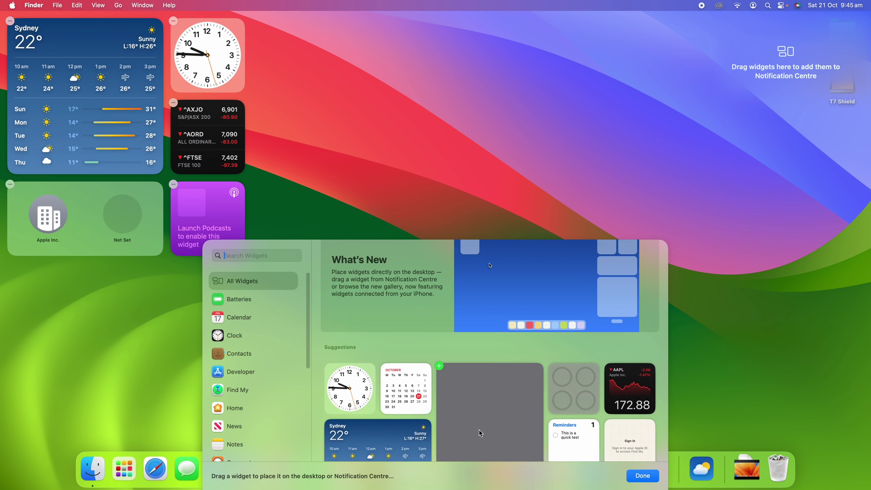
scroll(481, 433, down, 5)
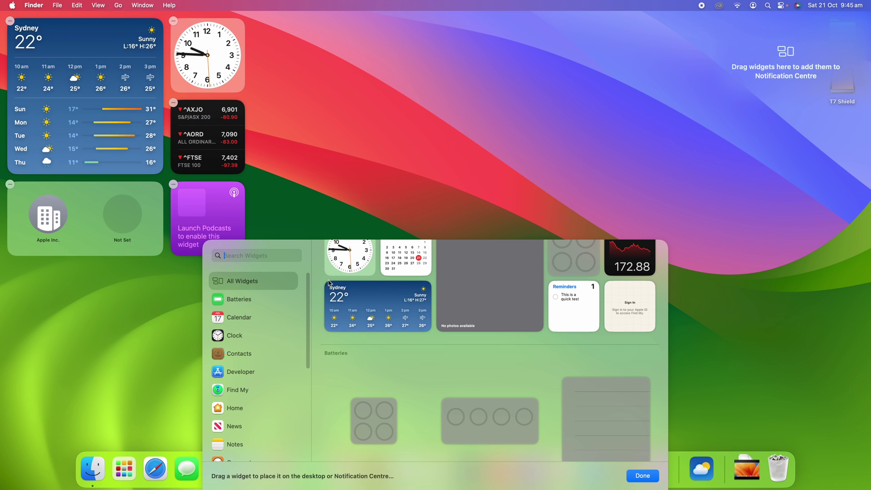
click(327, 282)
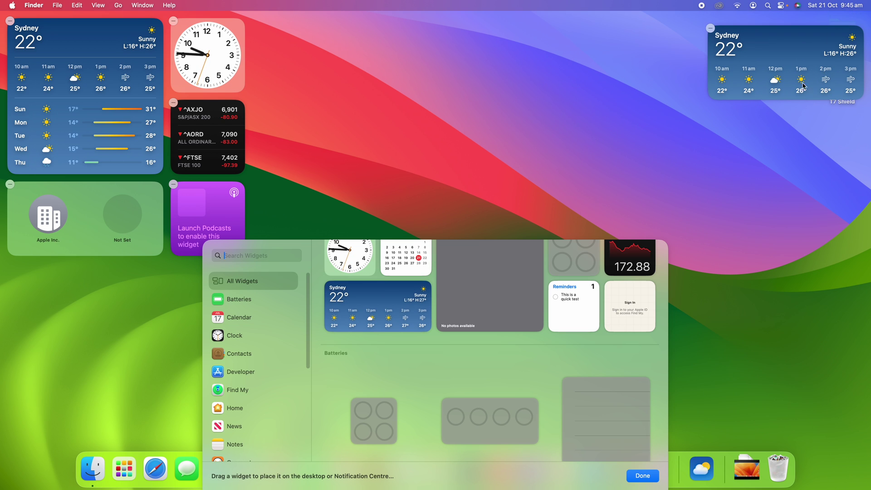
- Add the large Stocks Watchlist widget to Notification Centre and finish editing widgets
scroll(539, 401, up, 10)
scroll(576, 338, down, 15)
scroll(254, 399, down, 5)
click(243, 410)
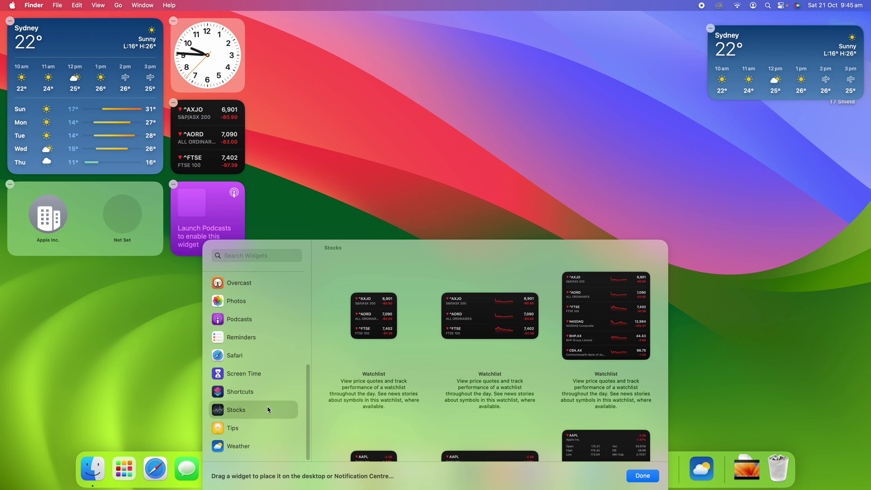
click(565, 276)
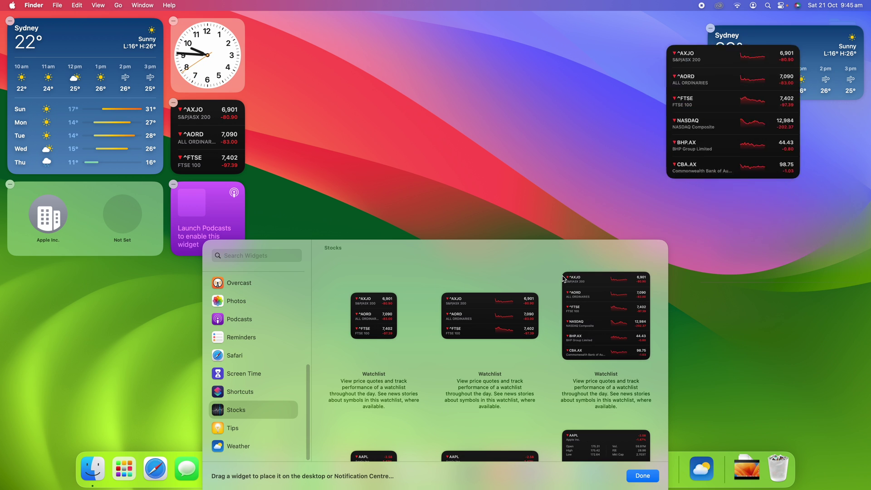
click(638, 476)
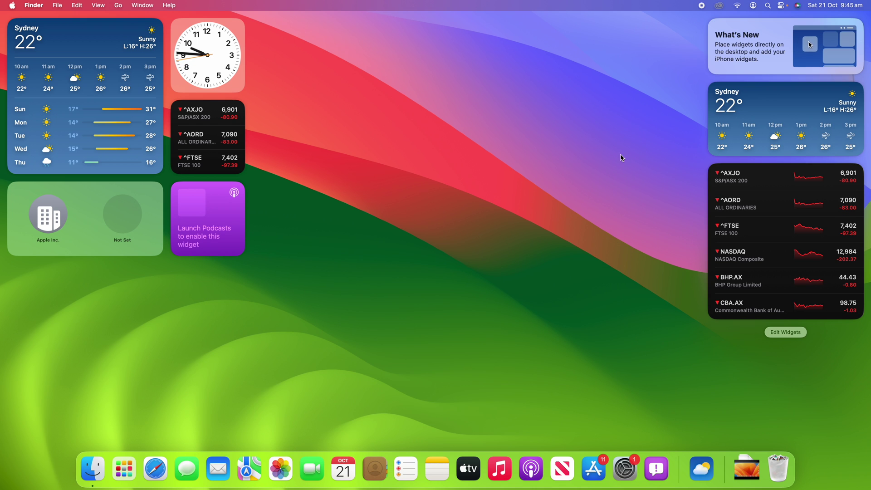
- Show and hide Notification Centre repeatedly to view its widgets, leaving it closed at the end
click(621, 156)
click(837, 5)
click(837, 5)
click(837, 5)
scroll(722, 89, left, 3)
scroll(735, 77, right, 3)
scroll(751, 62, left, 3)
scroll(752, 63, right, 3)
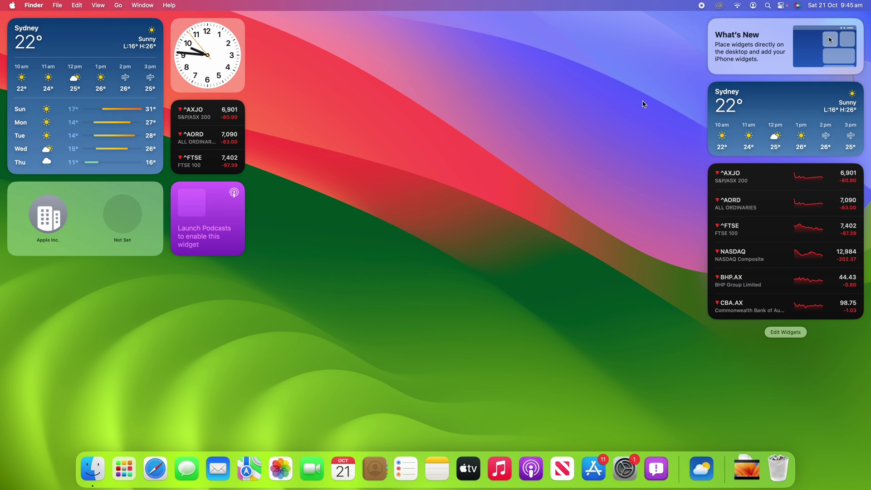
scroll(646, 103, left, 3)
scroll(758, 68, right, 3)
scroll(785, 168, left, 3)
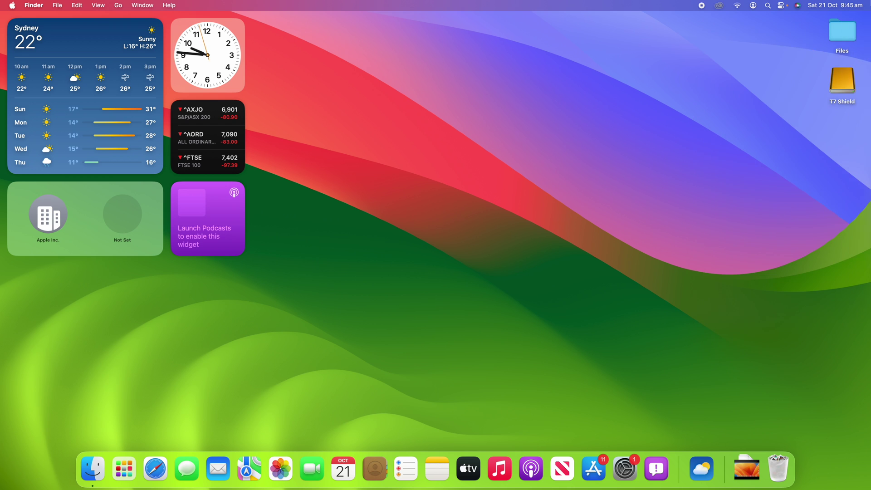
scroll(786, 168, right, 3)
click(565, 184)
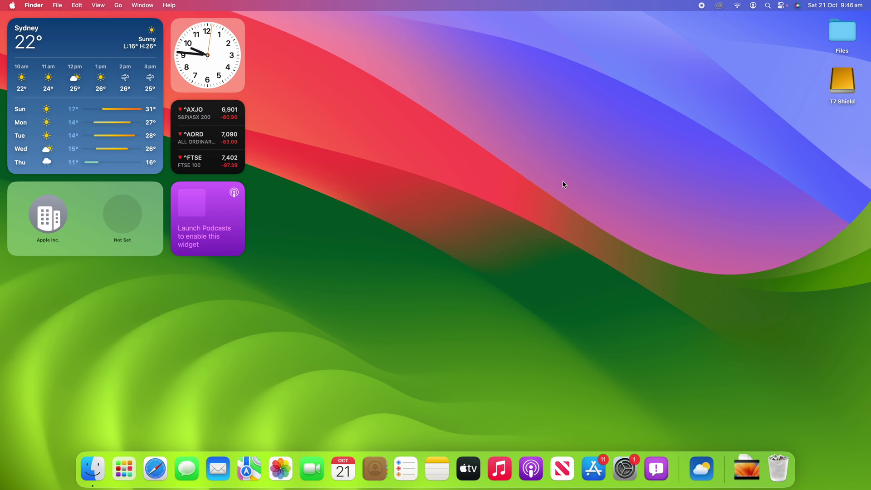